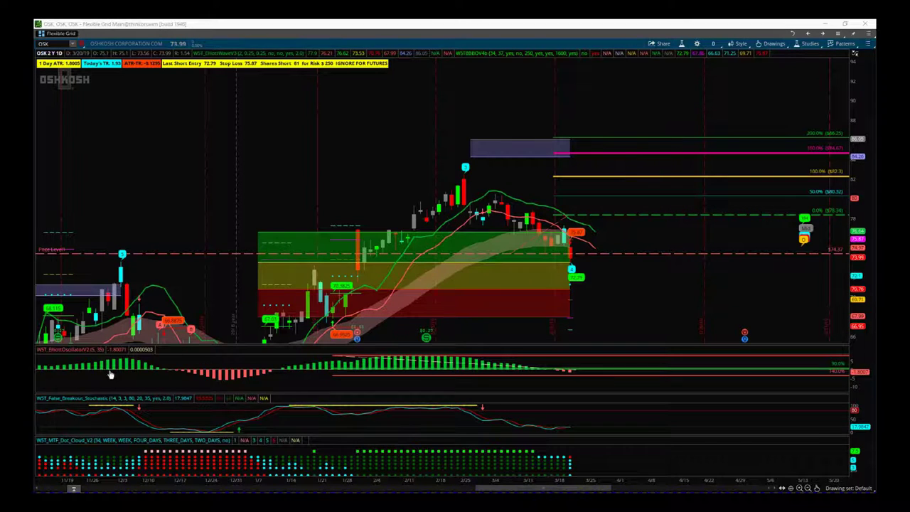
Step: Examine the OSK daily chart around the latest candles, the coloured pullback zone and the target levels above price
drag(668, 300, 628, 277)
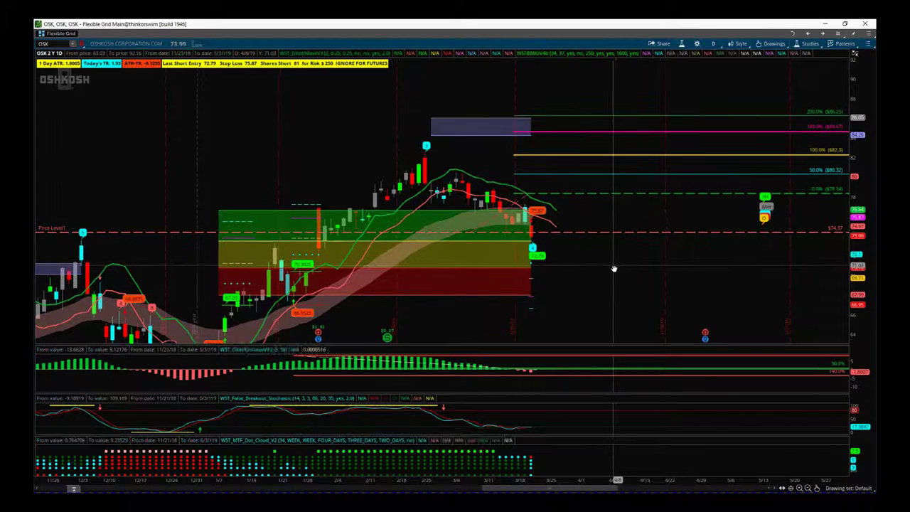
drag(614, 268, 601, 270)
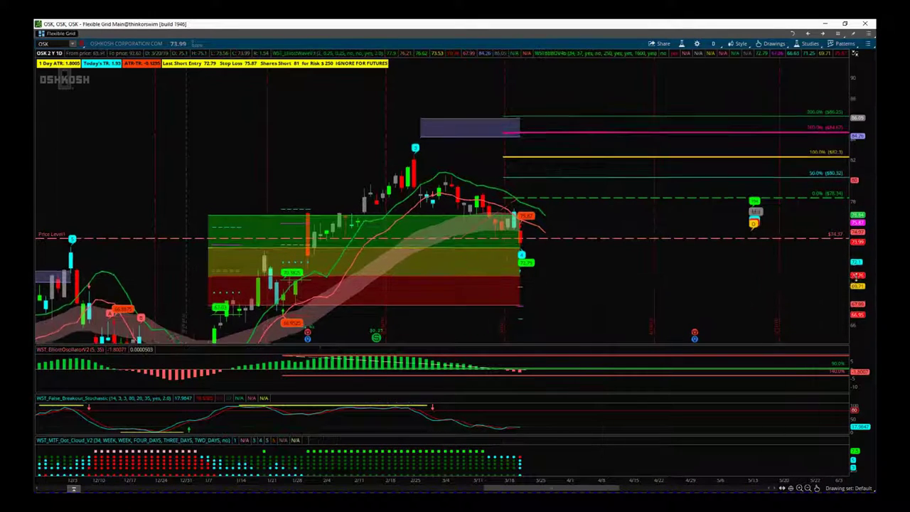
drag(856, 277, 856, 265)
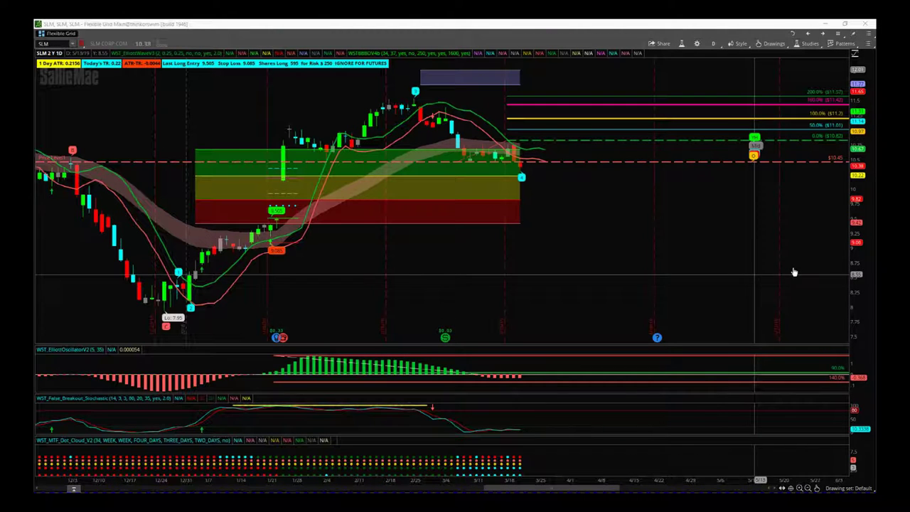
Step: Review the SLM and VSH daily charts, comparing each latest pullback with its coloured retracement zone and upside target levels
drag(862, 273, 861, 246)
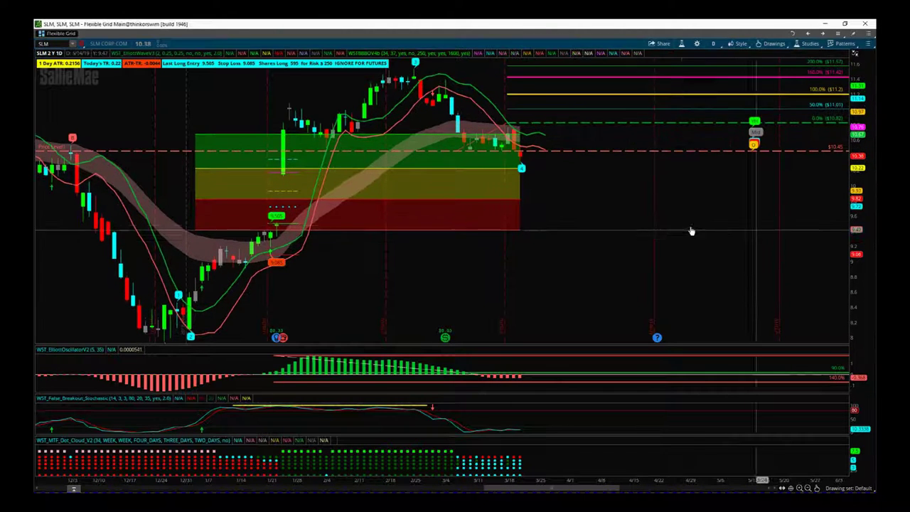
drag(670, 239, 662, 275)
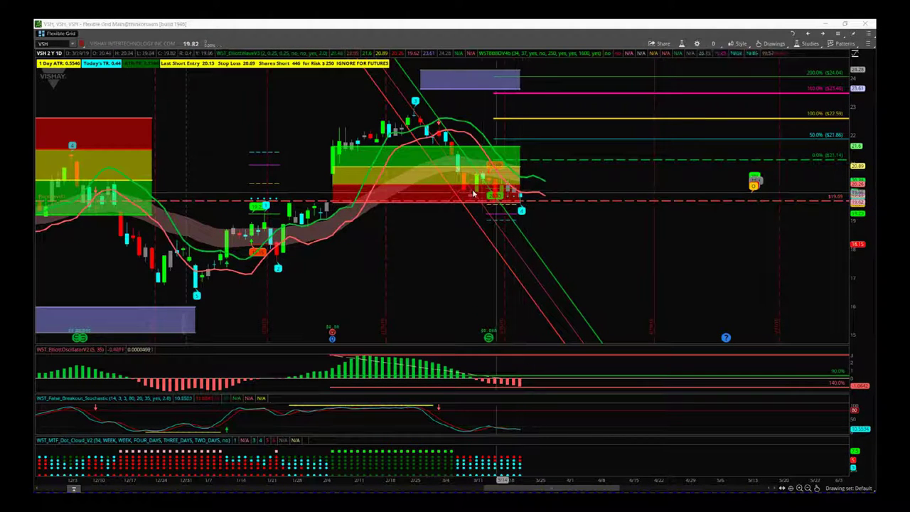
drag(857, 251, 858, 224)
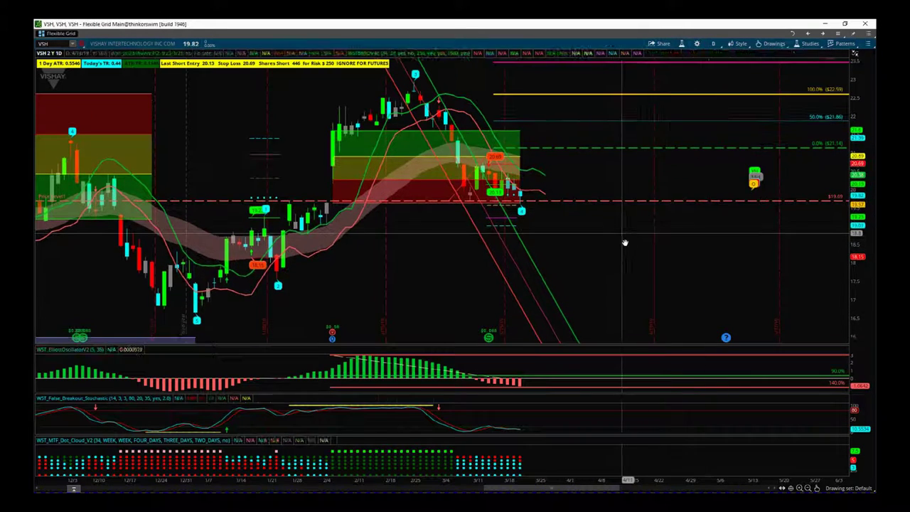
drag(626, 242, 617, 274)
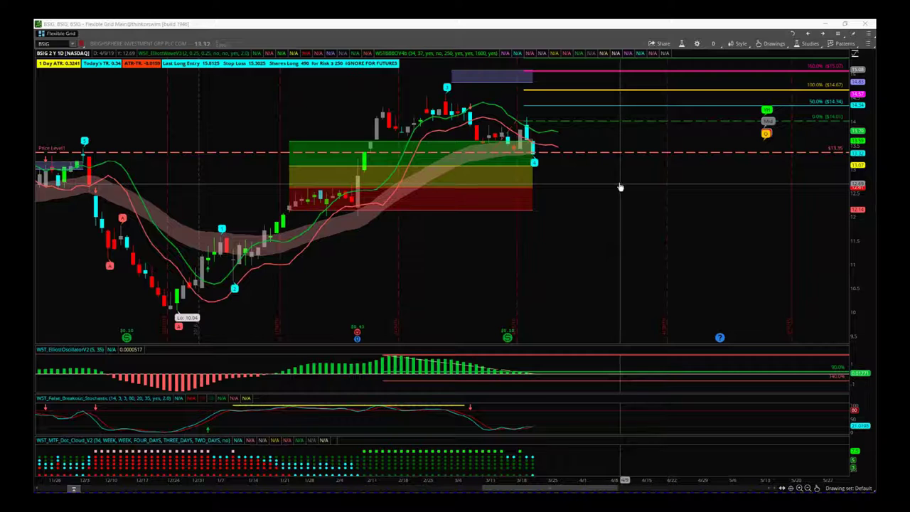
Step: Review the BSIG and PE daily charts, examining the latest candles against their retracement zones and projected target levels
drag(859, 226, 858, 200)
drag(612, 206, 594, 288)
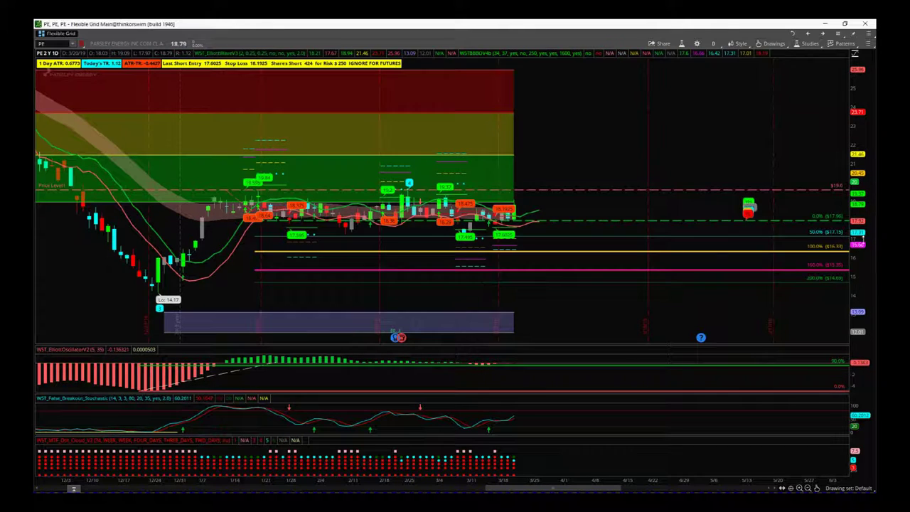
drag(863, 240, 862, 187)
drag(586, 147, 595, 82)
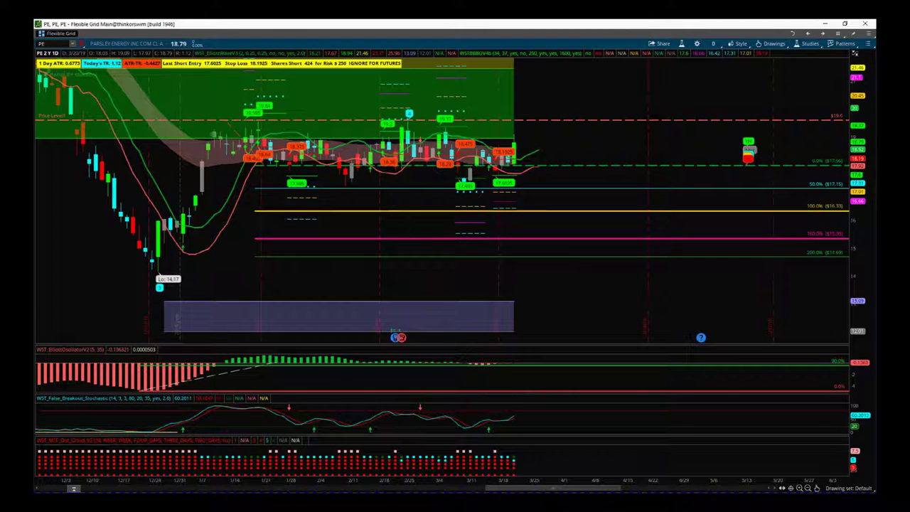
click(447, 79)
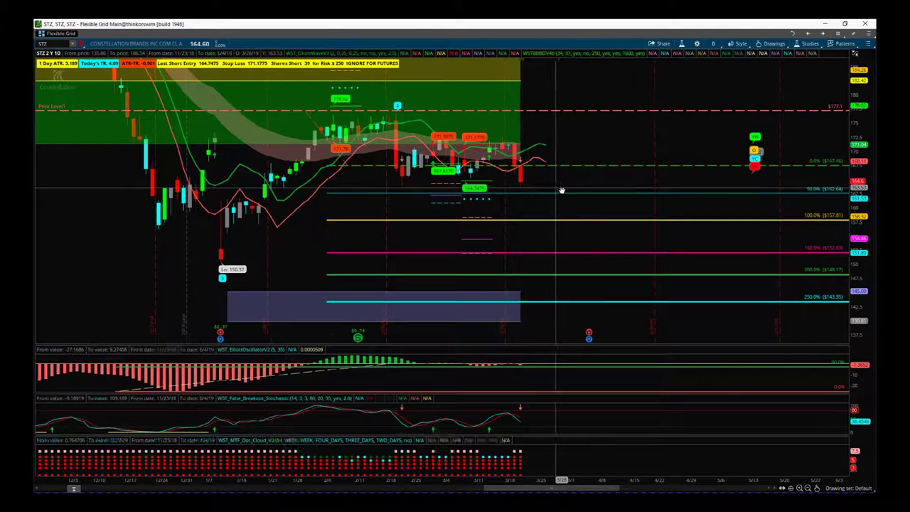
Step: Examine the STZ daily chart's latest candles, False Breakout Stochastic signal and downside target levels
drag(563, 190, 604, 204)
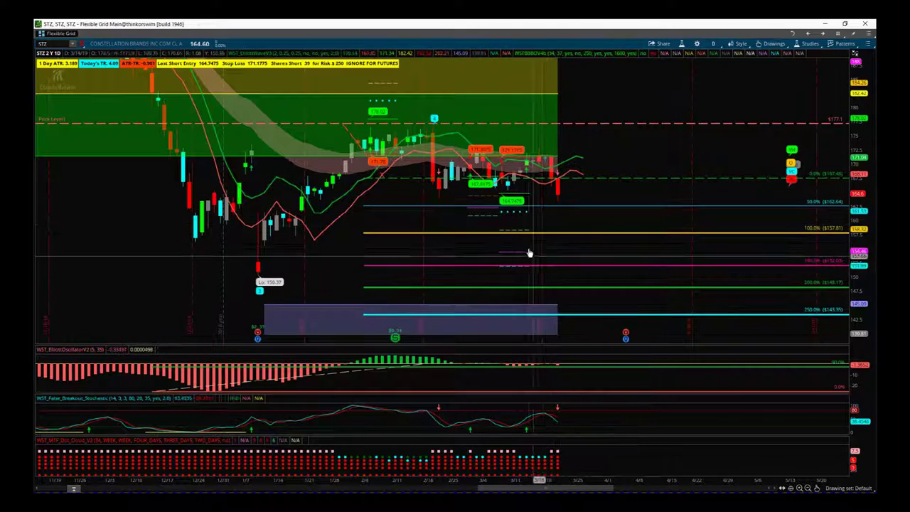
drag(600, 198, 574, 198)
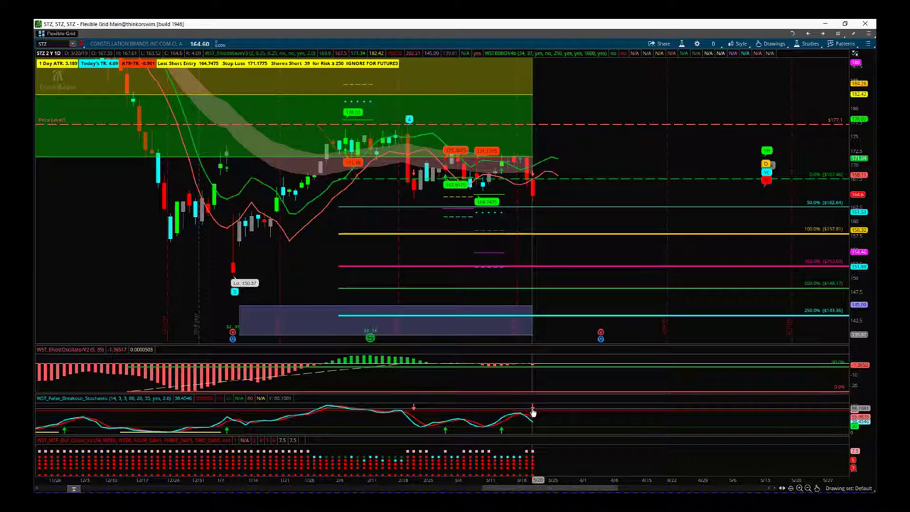
drag(573, 195, 573, 168)
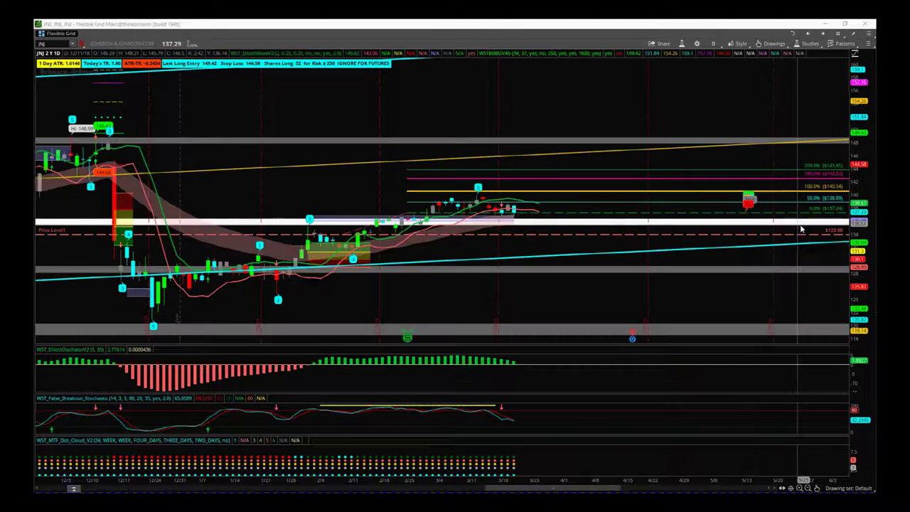
Step: Review the JNJ and IT daily charts, examining recent price action against the horizontal zones, trend lines and upside targets
drag(857, 273, 857, 209)
drag(411, 165, 295, 91)
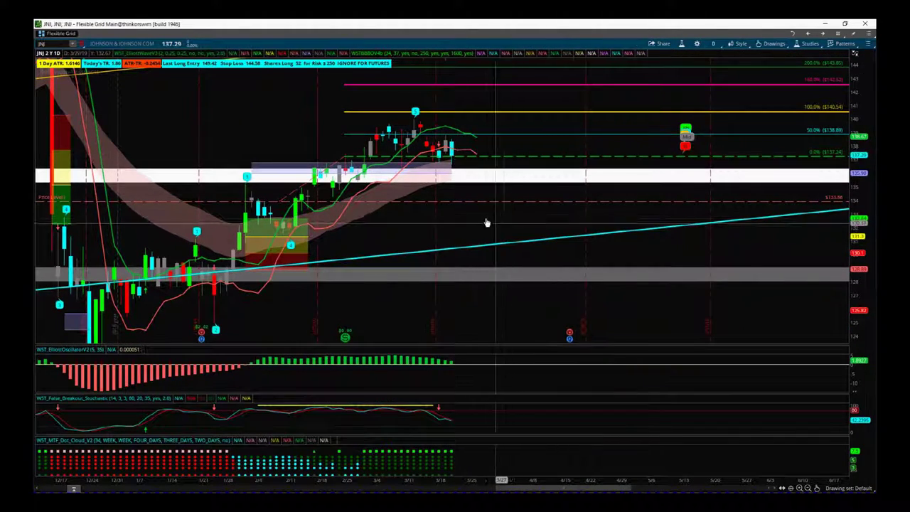
drag(479, 240, 456, 245)
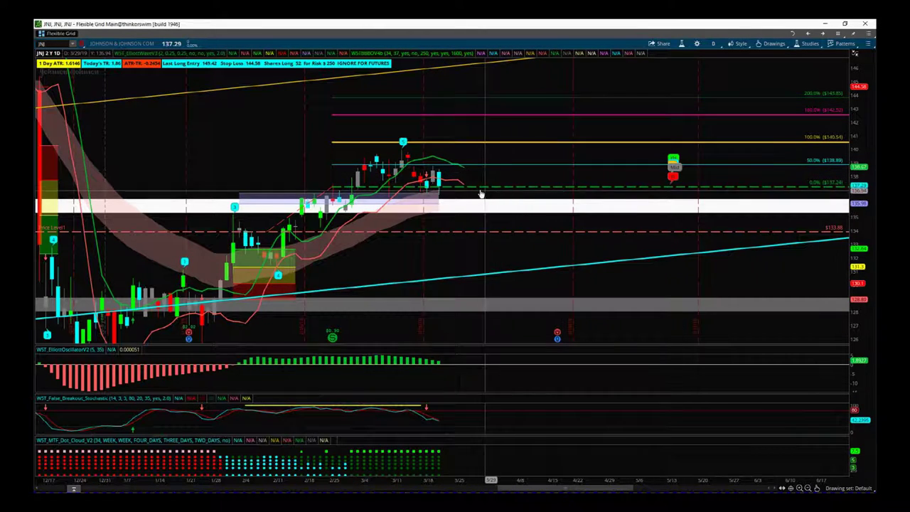
drag(517, 181, 571, 198)
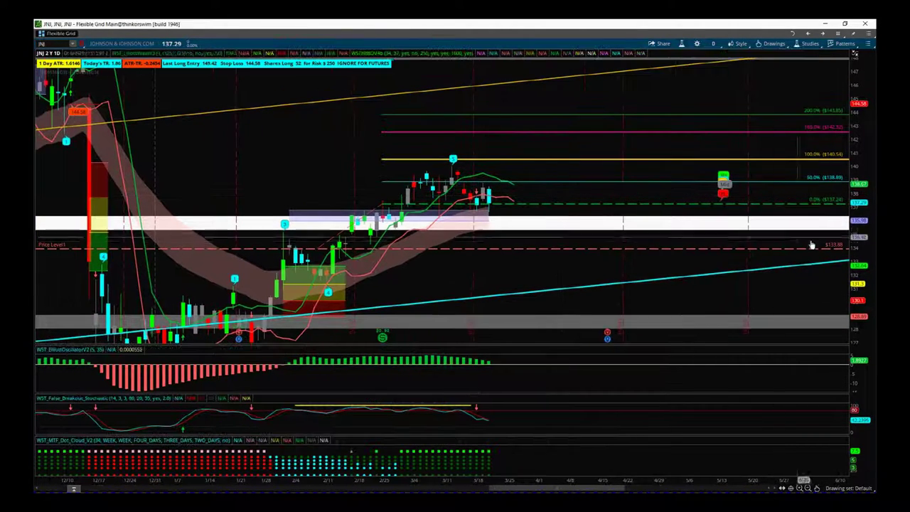
drag(856, 261, 856, 231)
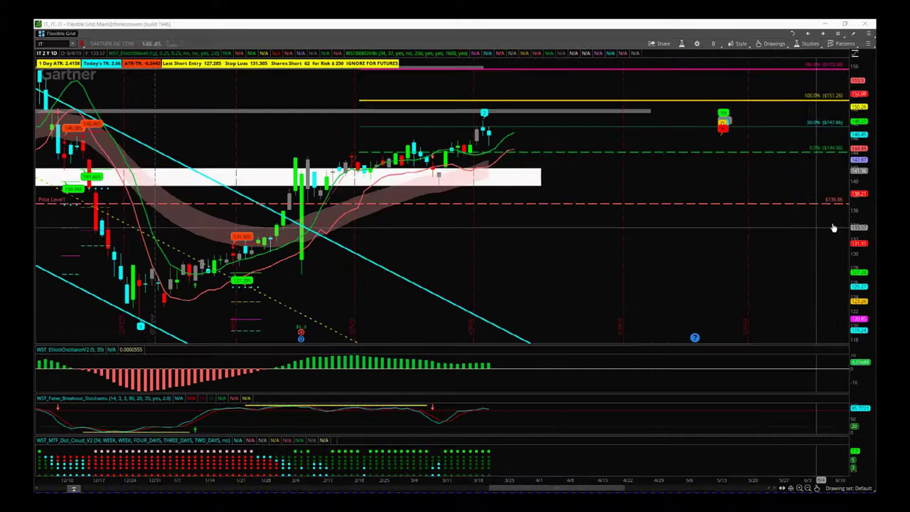
drag(859, 238, 860, 210)
drag(579, 243, 566, 313)
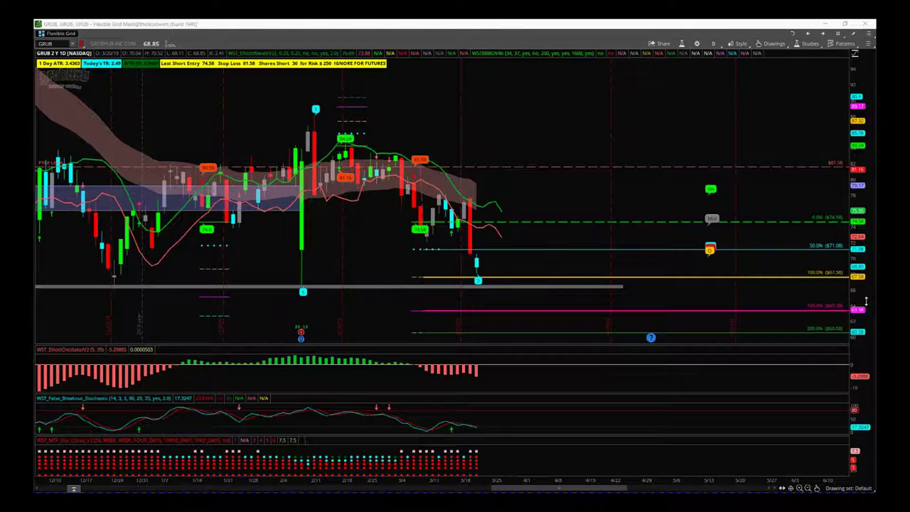
Step: Examine the GRUB daily chart's recent decline against the grey support zones and the downside target levels
drag(866, 302, 865, 267)
drag(557, 202, 566, 136)
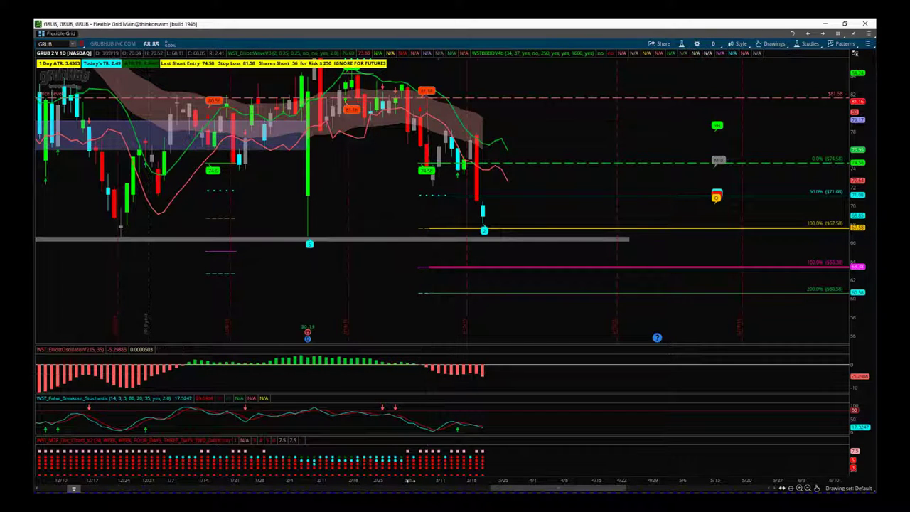
drag(410, 480, 624, 446)
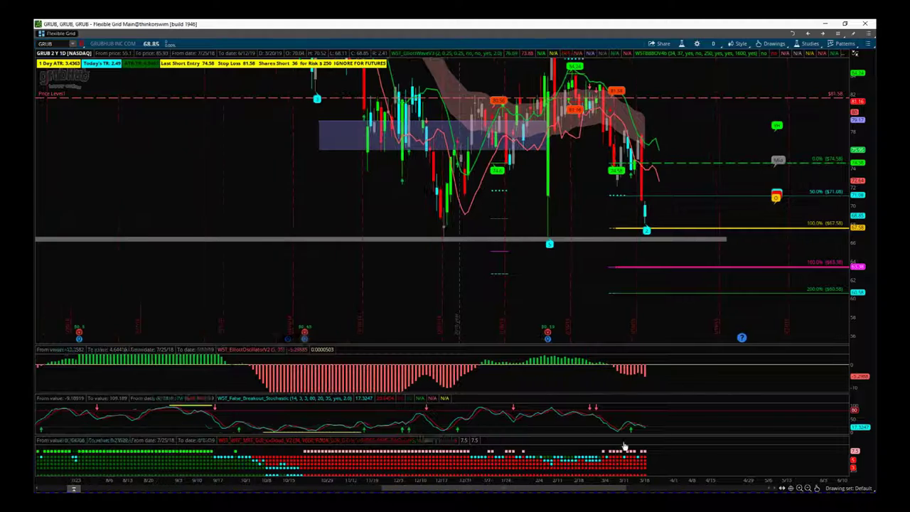
drag(858, 176, 738, 313)
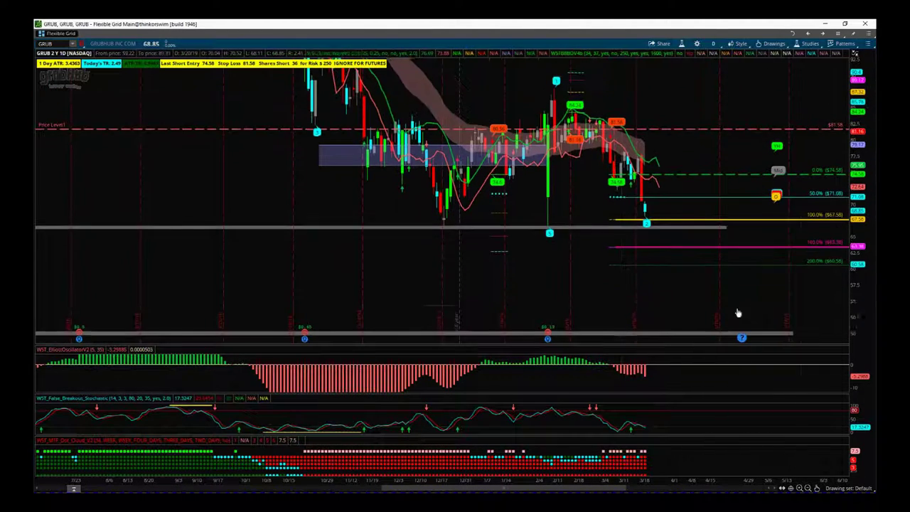
drag(509, 256, 460, 286)
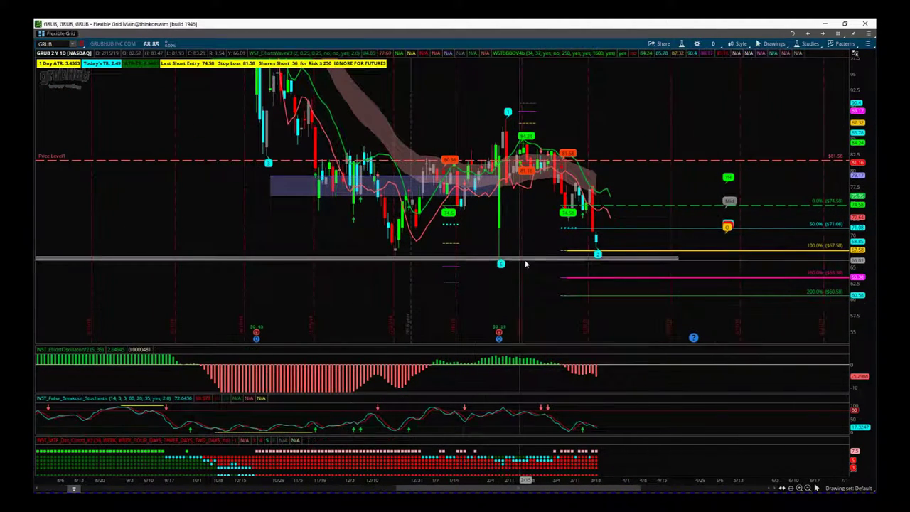
drag(528, 319, 534, 264)
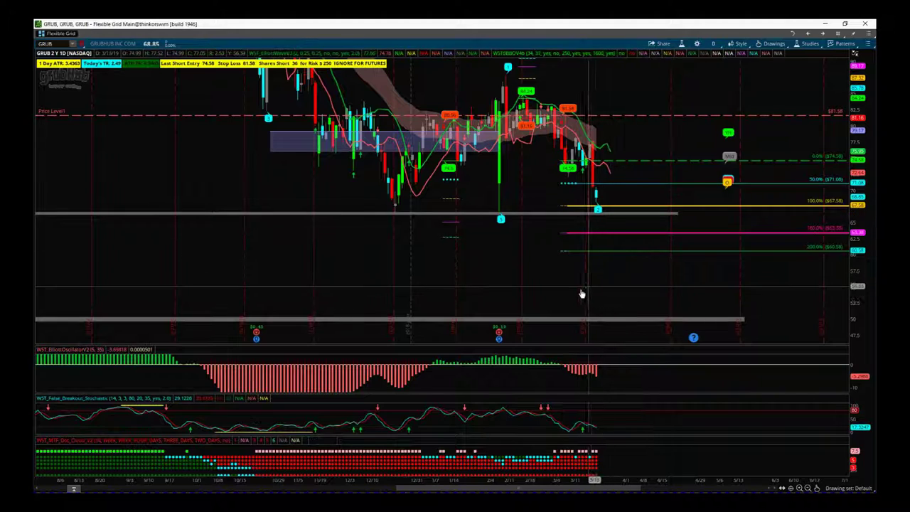
drag(545, 291, 574, 261)
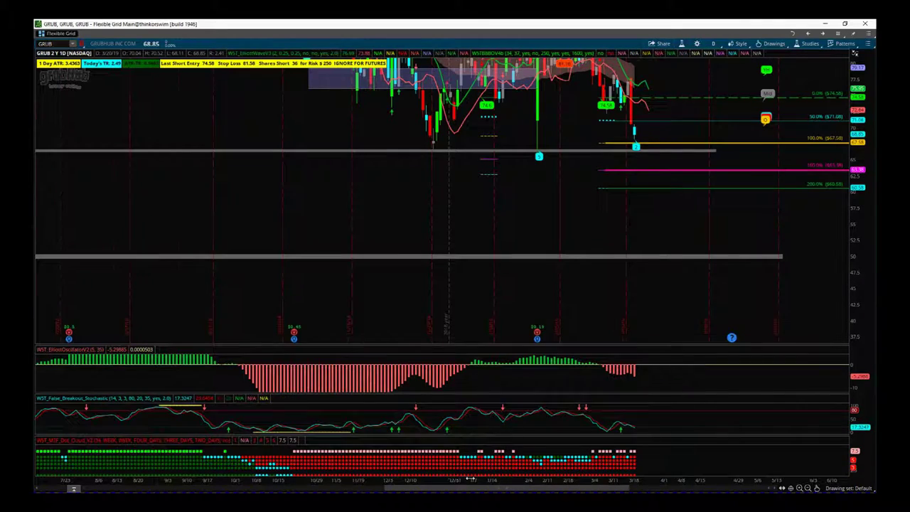
Step: Trace GRUB's lower grey support zone near 50 back through the 2017 price history and return to the recent candles
drag(470, 479, 664, 479)
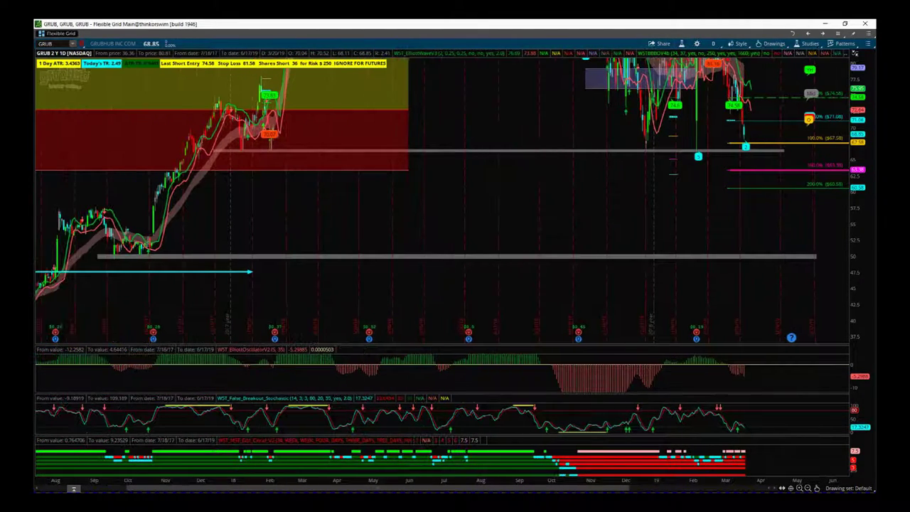
scroll(637, 483, up, 4)
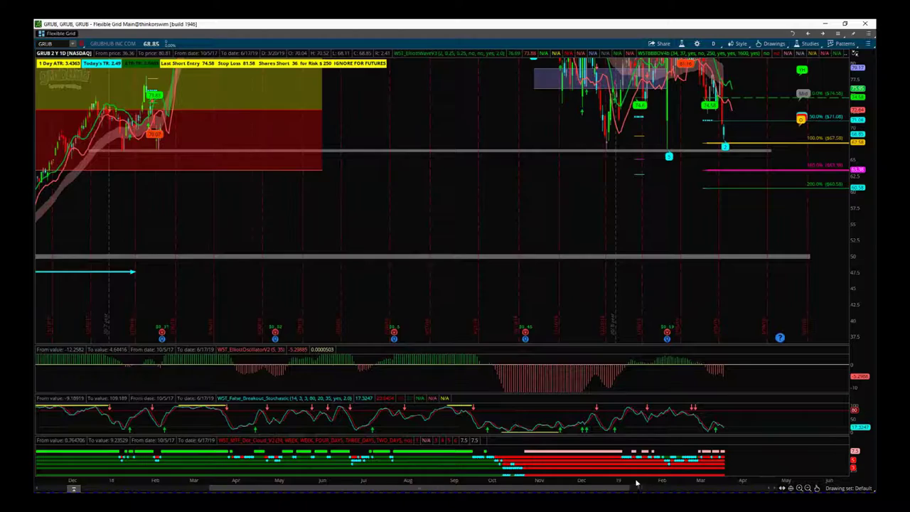
scroll(636, 483, up, 4)
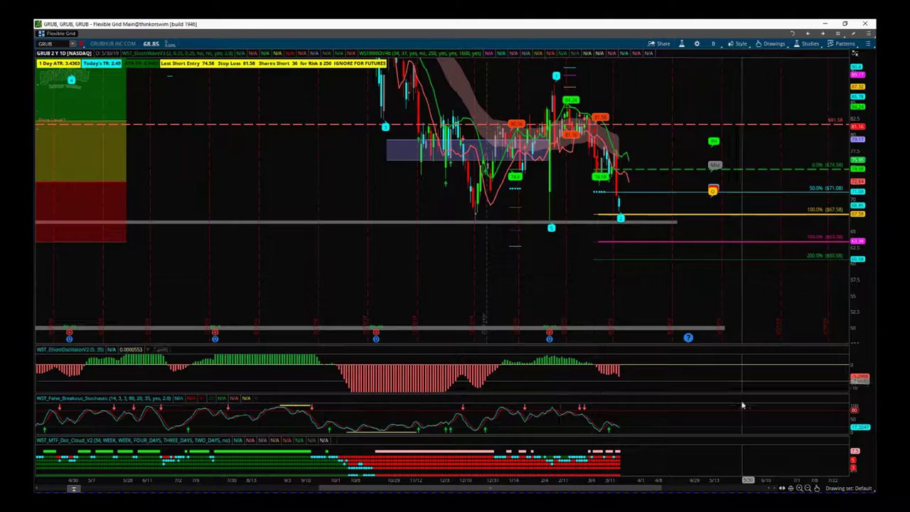
drag(701, 477, 458, 311)
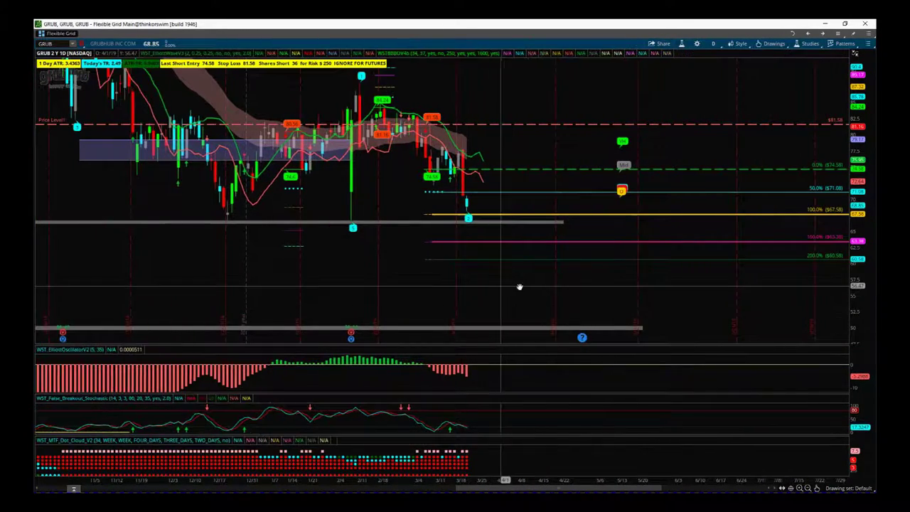
drag(519, 286, 658, 299)
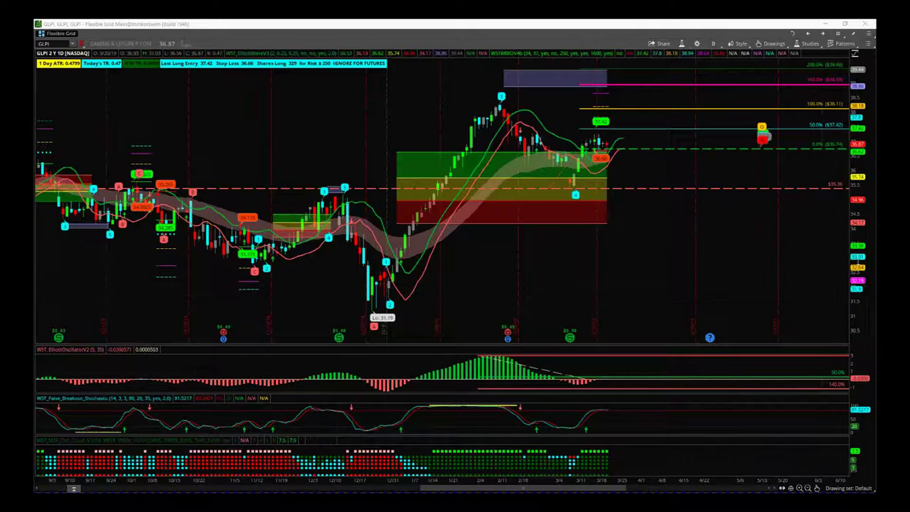
Step: Examine the GLPI daily chart's recent candles around the wave 4 low, the retracement zone and the upside target levels
drag(761, 476, 618, 475)
drag(586, 251, 588, 302)
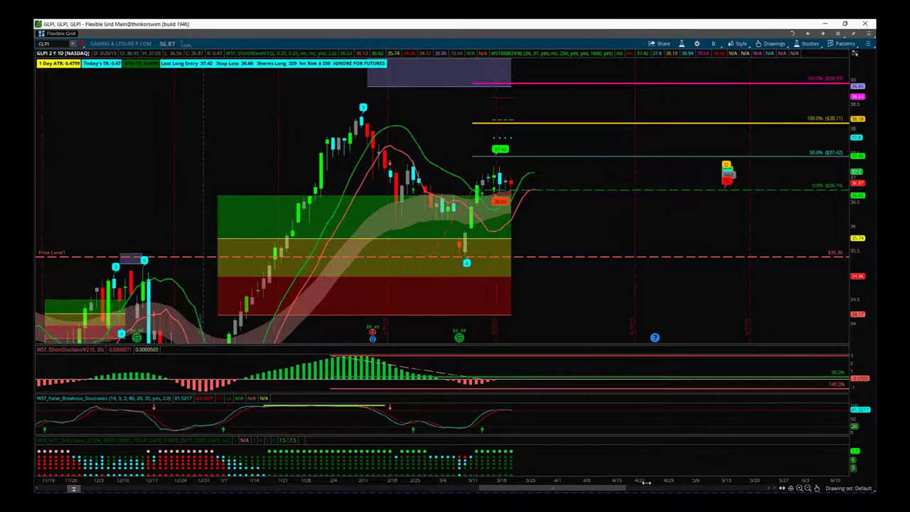
drag(642, 477, 582, 476)
drag(523, 286, 739, 313)
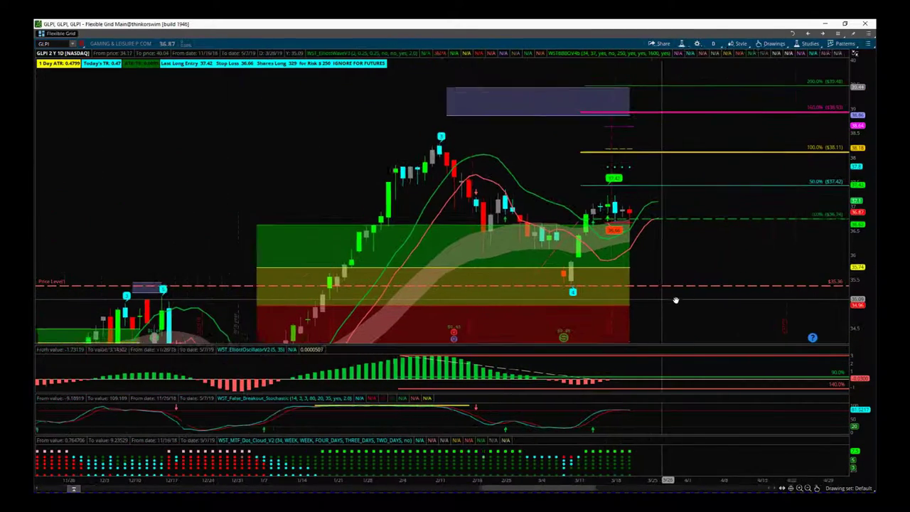
drag(649, 475, 622, 476)
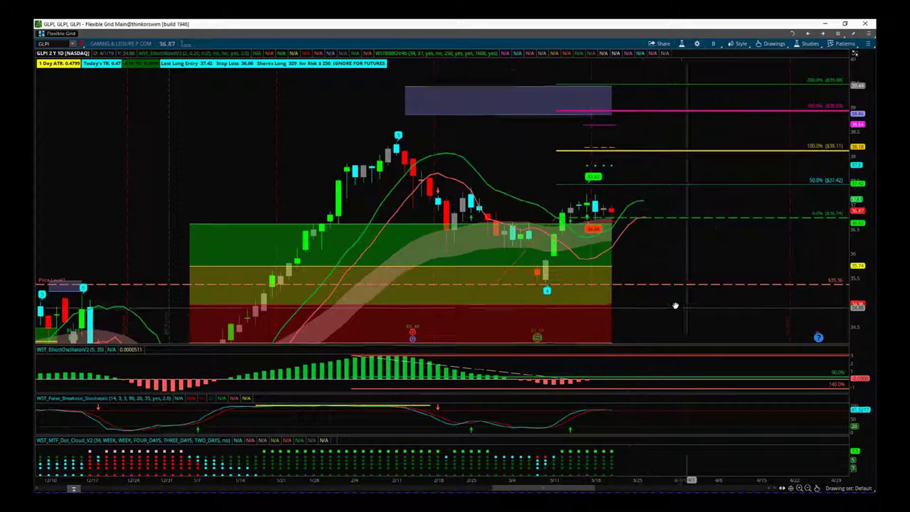
drag(674, 305, 544, 284)
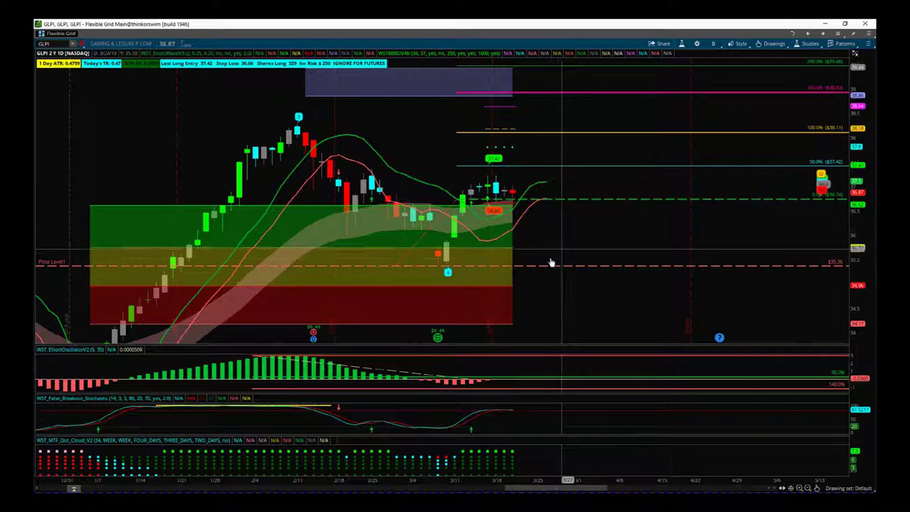
drag(586, 186, 584, 197)
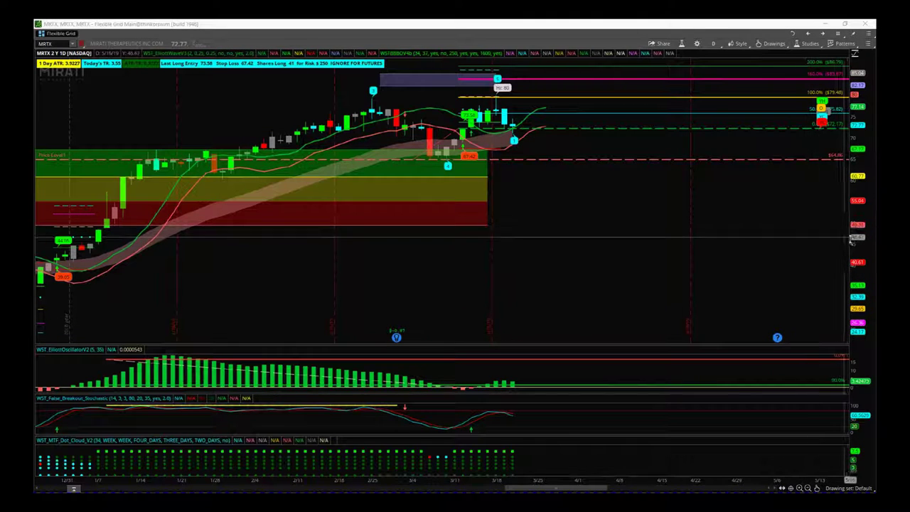
Step: Examine the MRTX daily chart's latest candles against the moving-average band and the upside target levels
drag(851, 240, 852, 191)
drag(620, 205, 563, 299)
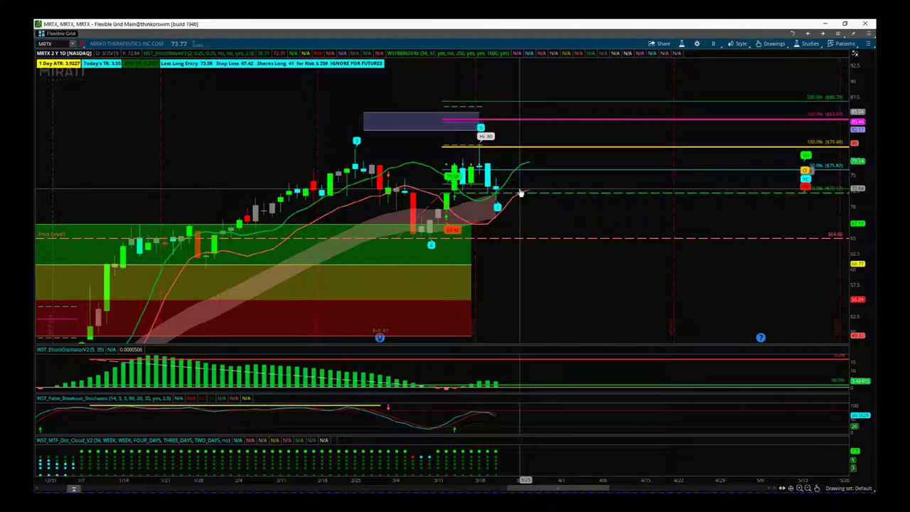
Step: Examine MRTX's pullback from the 80 high against the 0% level and the green retracement zone around the wave 4 low
drag(526, 205, 725, 259)
drag(858, 294, 857, 267)
drag(635, 266, 584, 246)
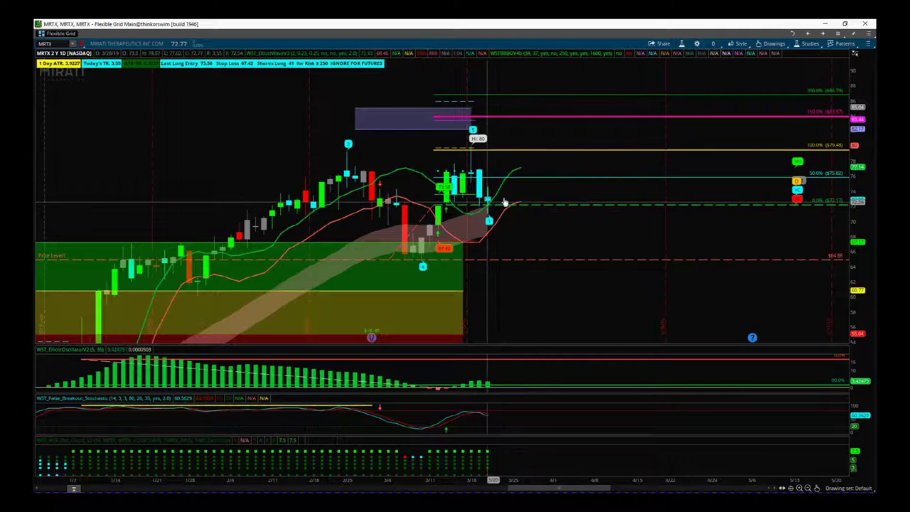
drag(546, 190, 560, 206)
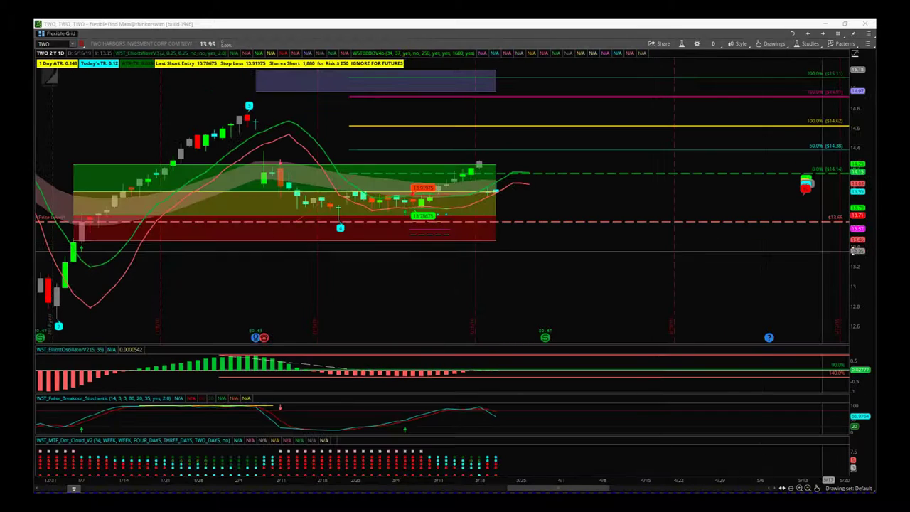
Step: Examine the TWO daily chart's recent candles against the wave 4 retracement zone, the moving-average band and the upside target levels
drag(860, 278, 828, 232)
drag(604, 286, 566, 320)
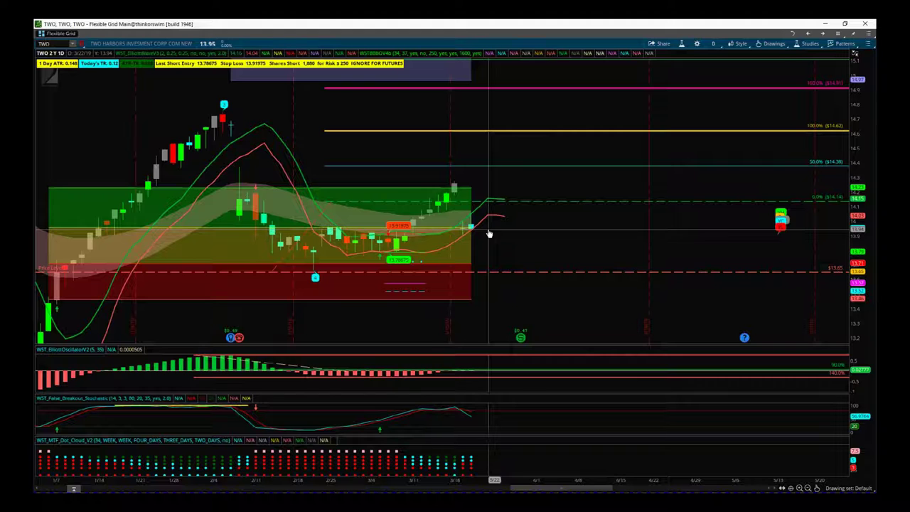
drag(527, 240, 546, 245)
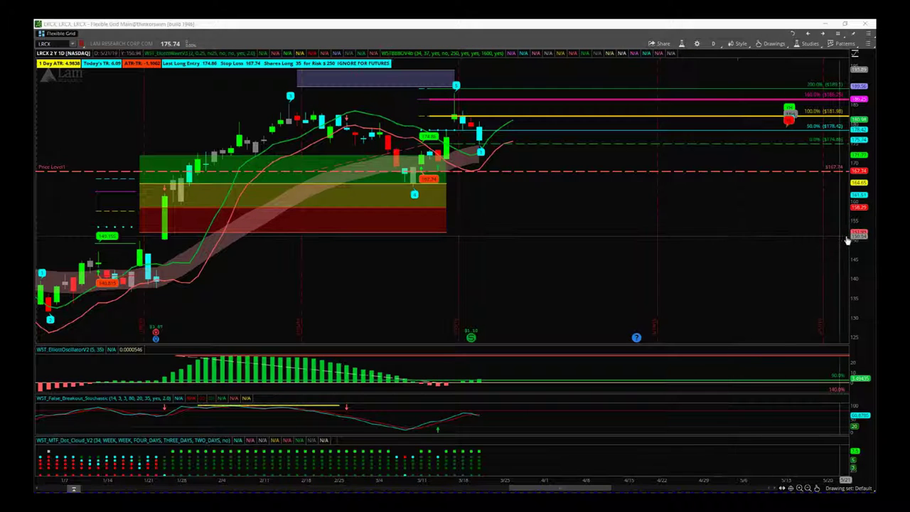
Step: Examine the LRCX daily chart's pullback from the wave 5 high toward the moving-average band, along with its target levels
drag(859, 230, 857, 200)
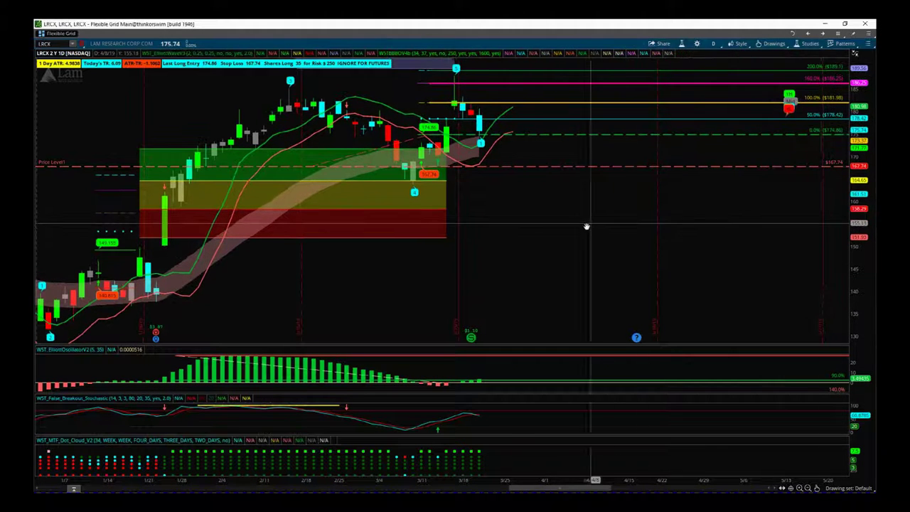
drag(587, 225, 562, 302)
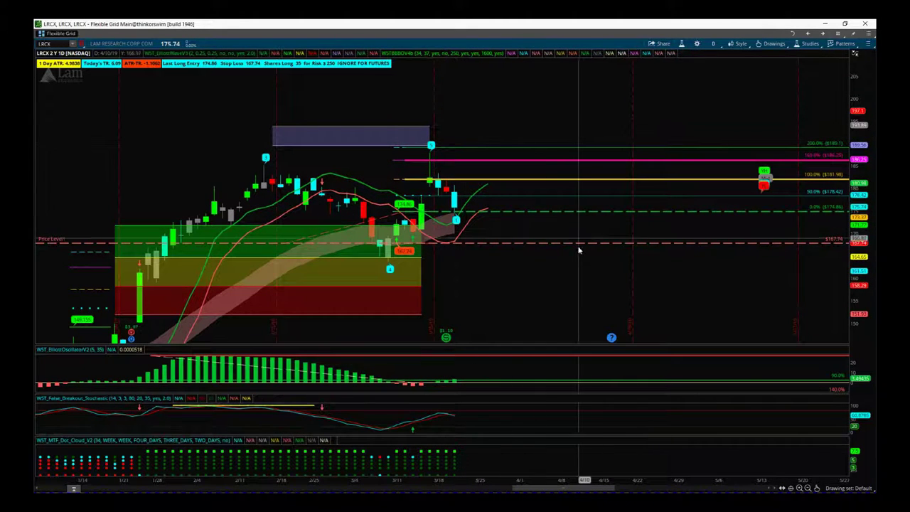
drag(579, 263, 570, 278)
drag(863, 302, 861, 278)
drag(558, 302, 555, 280)
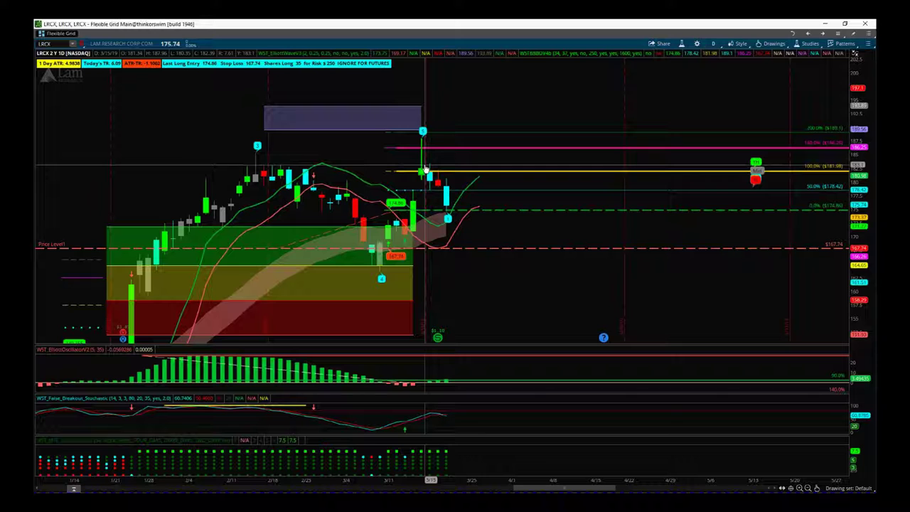
mouse_move(438, 148)
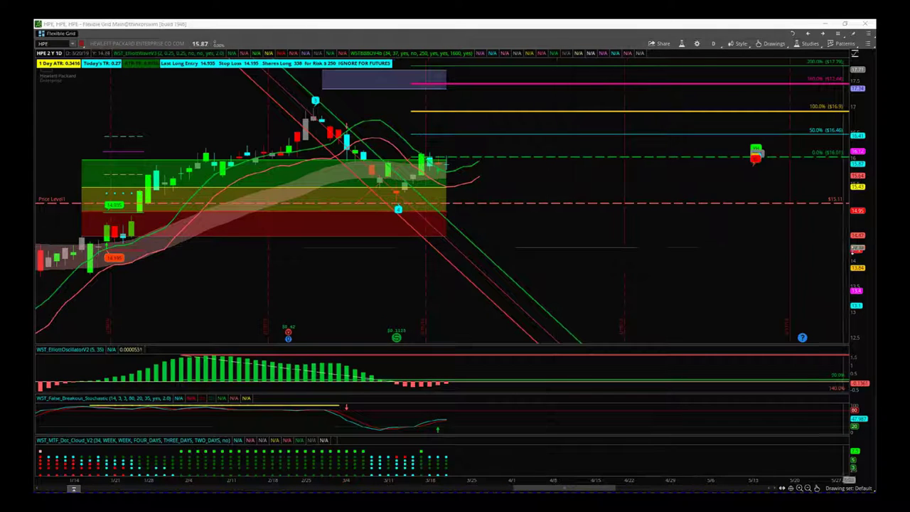
Step: Examine the HPE and STL daily charts' latest candles against their wave 4 retracement zones, moving-average bands and upside target levels
drag(860, 256, 860, 228)
drag(576, 239, 676, 277)
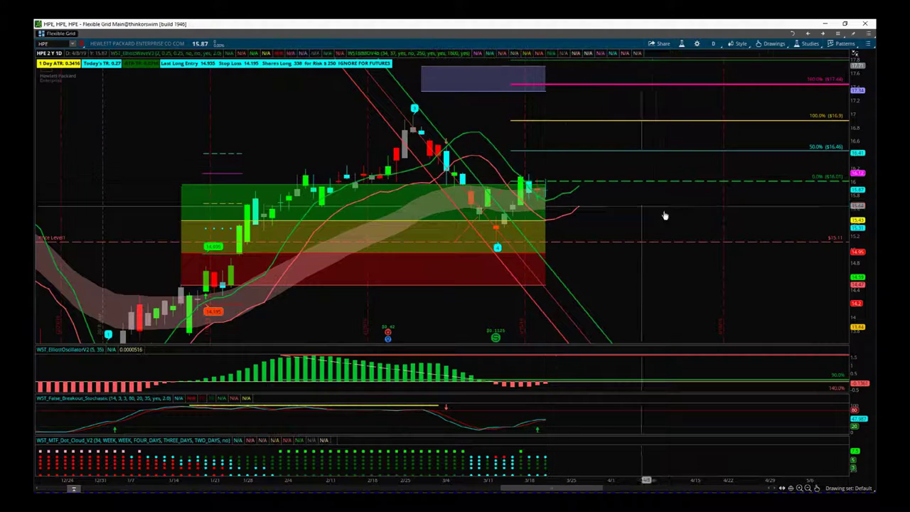
drag(656, 219, 552, 218)
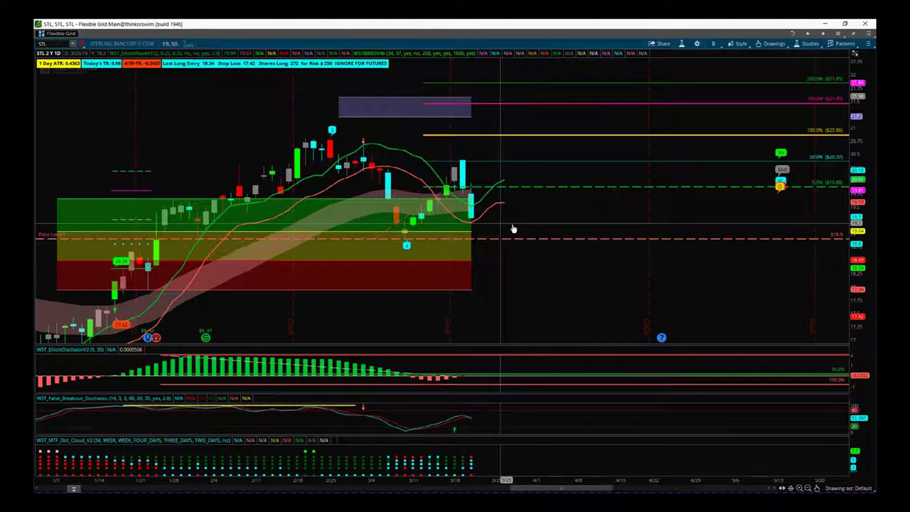
drag(529, 280, 558, 297)
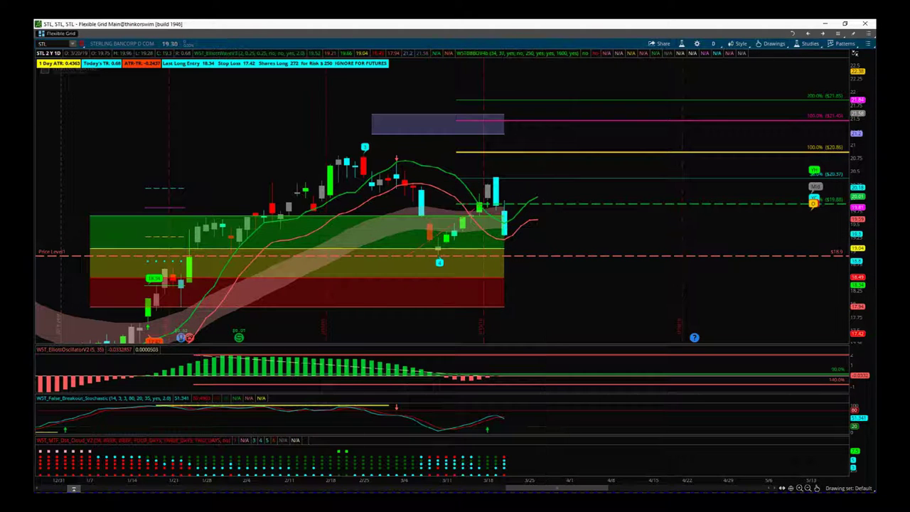
Step: Load the HR daily chart and examine its latest candles around the moving-average band, the 0% level and the upside targets
text(HR)
key(Return)
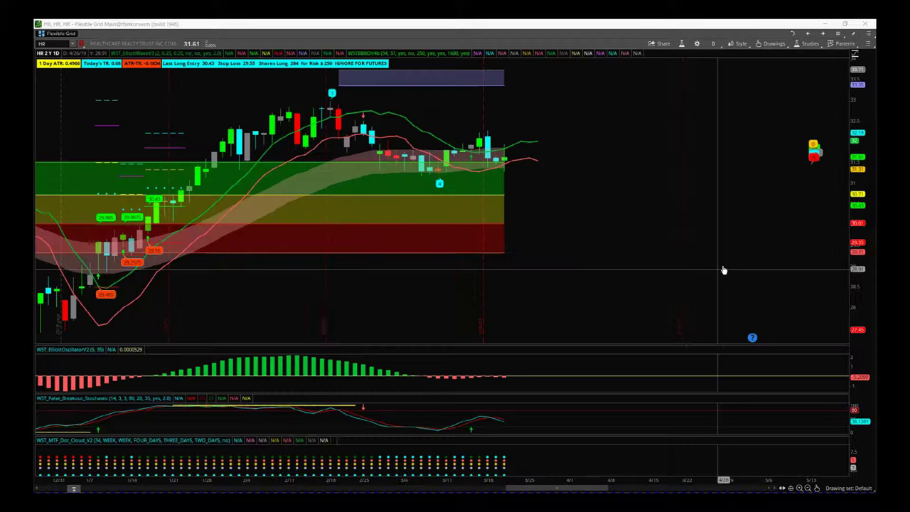
drag(856, 268, 521, 233)
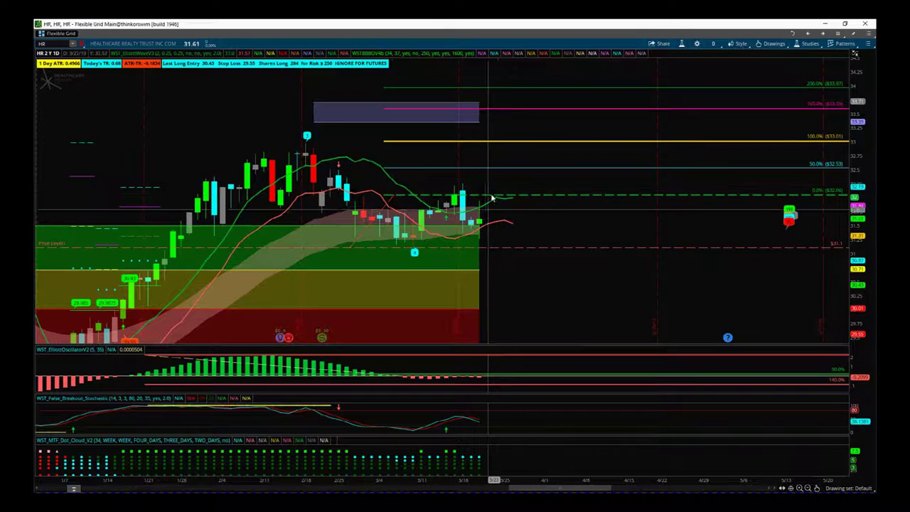
drag(519, 183, 536, 190)
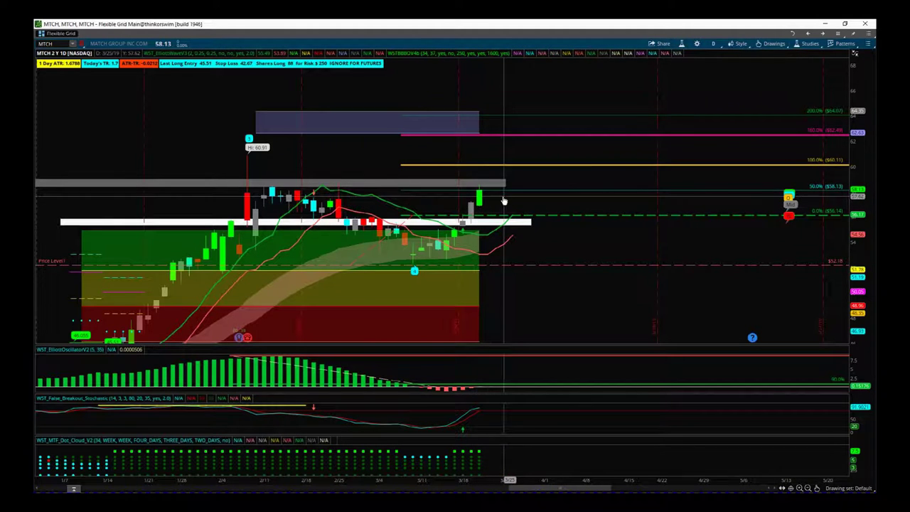
Step: Examine the MTCH daily chart's latest rally candle against the grey resistance zone and the 50% and 100% target levels
mouse_move(496, 193)
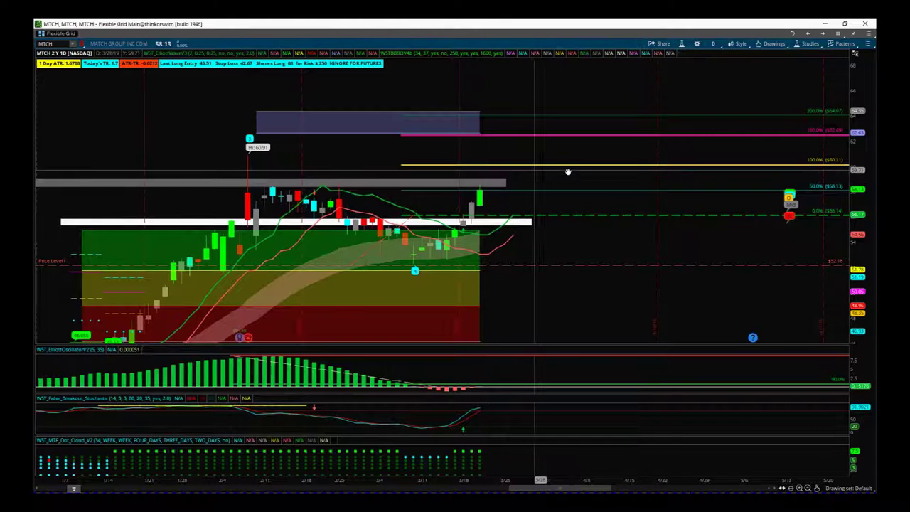
drag(568, 172, 610, 171)
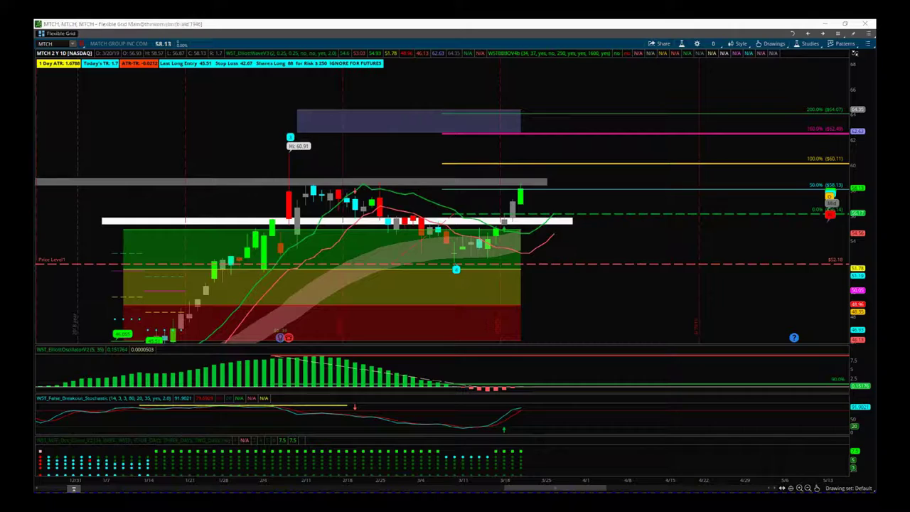
Step: Load the SPLK daily chart and examine its recovery from the wave 4 low against the retracement zones and target levels
text(SPLK)
key(Return)
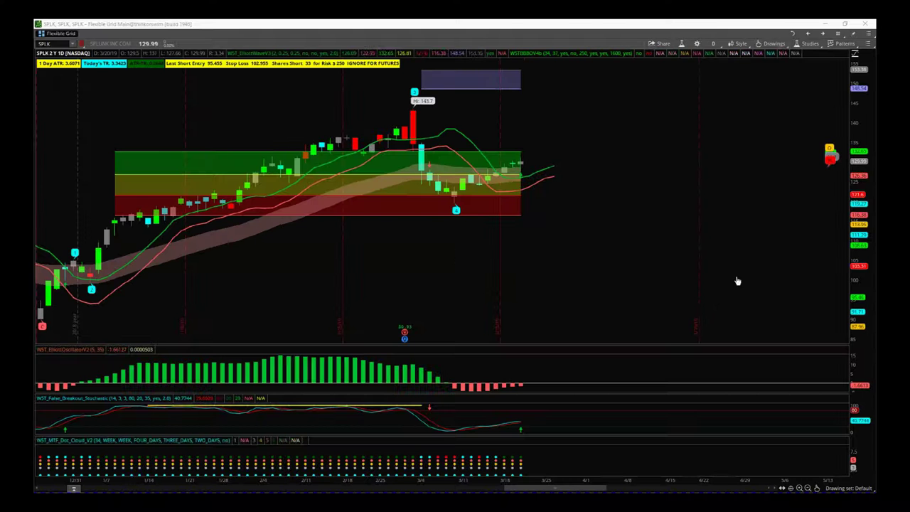
drag(858, 256, 859, 275)
drag(611, 244, 675, 294)
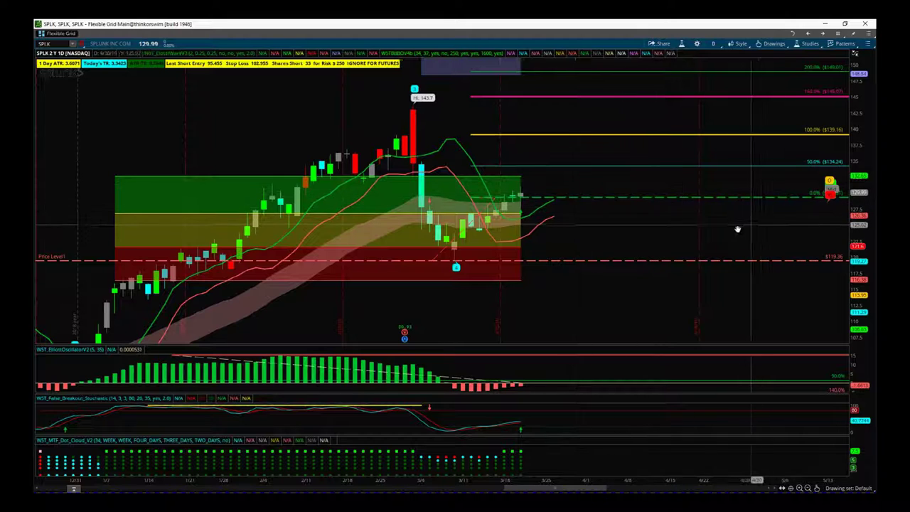
drag(737, 229, 700, 226)
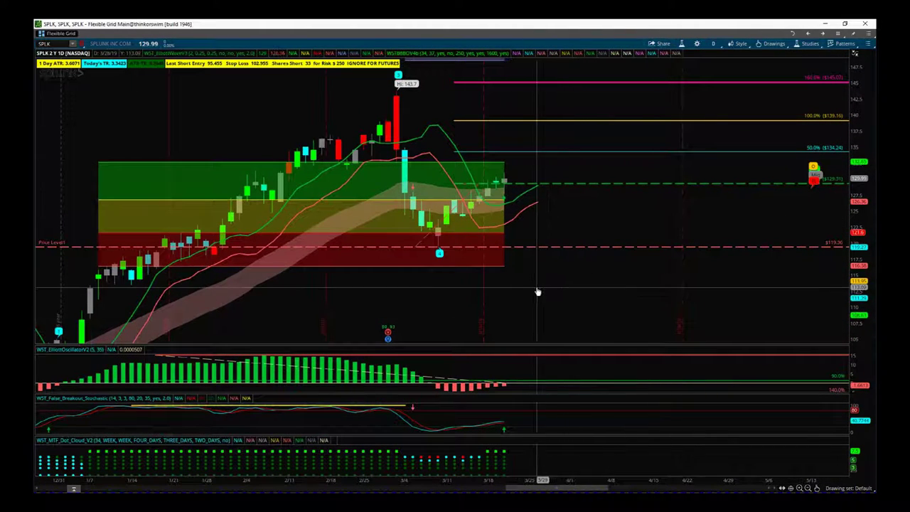
drag(537, 291, 546, 294)
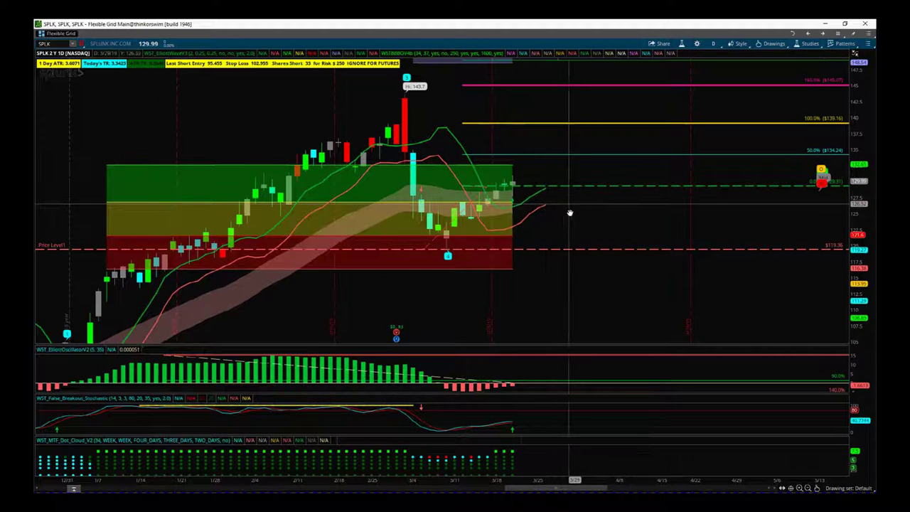
drag(509, 199, 500, 216)
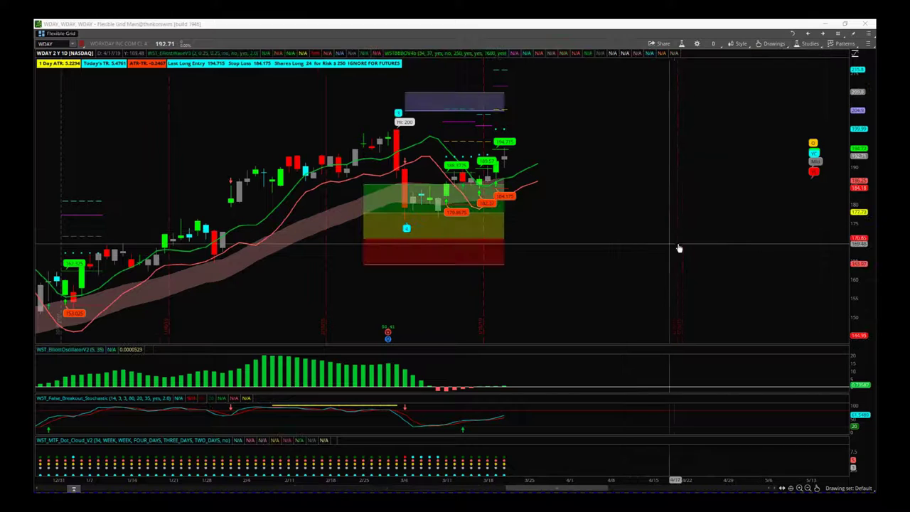
Step: Examine the WDAY daily chart's recent long-entry signals, the moving-average band and the 50% to 200% target levels
drag(858, 253, 857, 210)
drag(640, 248, 615, 302)
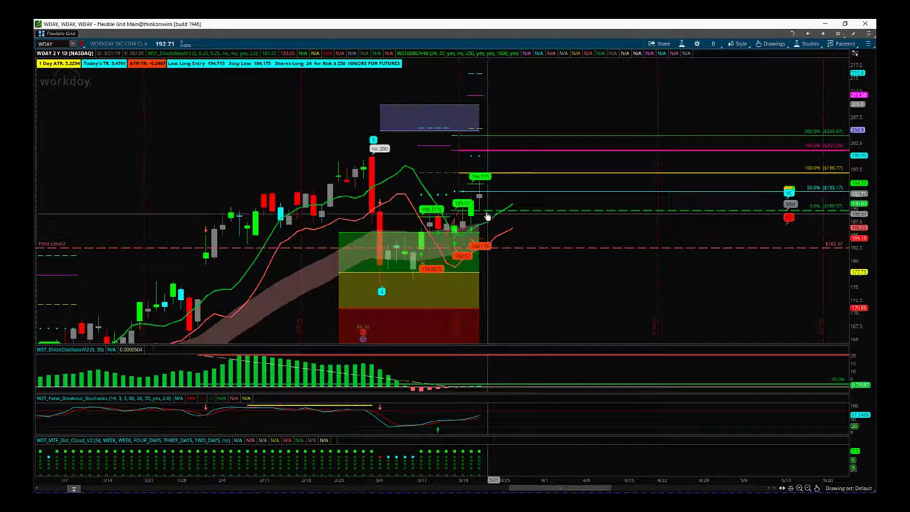
drag(484, 187, 573, 248)
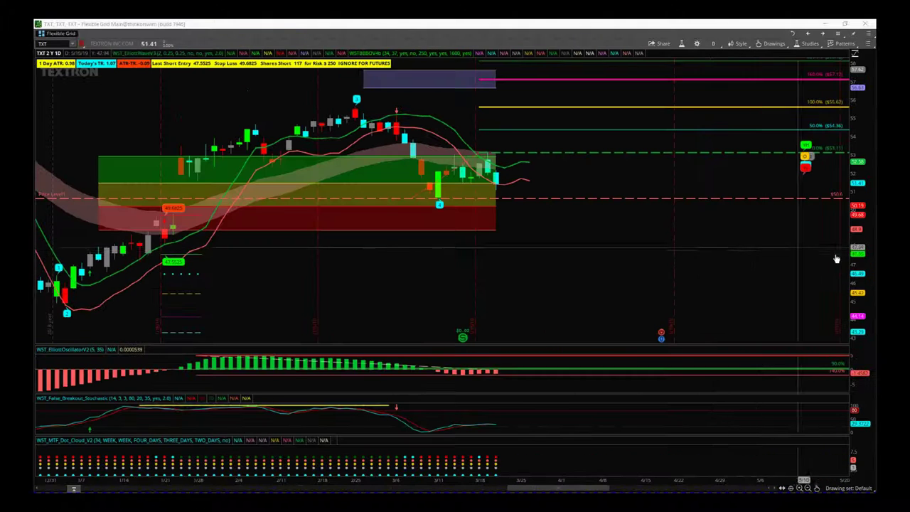
Step: Examine the TXT and DECK daily charts' recent candles against their wave 4 lows, retracement zones and upside target levels
drag(866, 261, 864, 231)
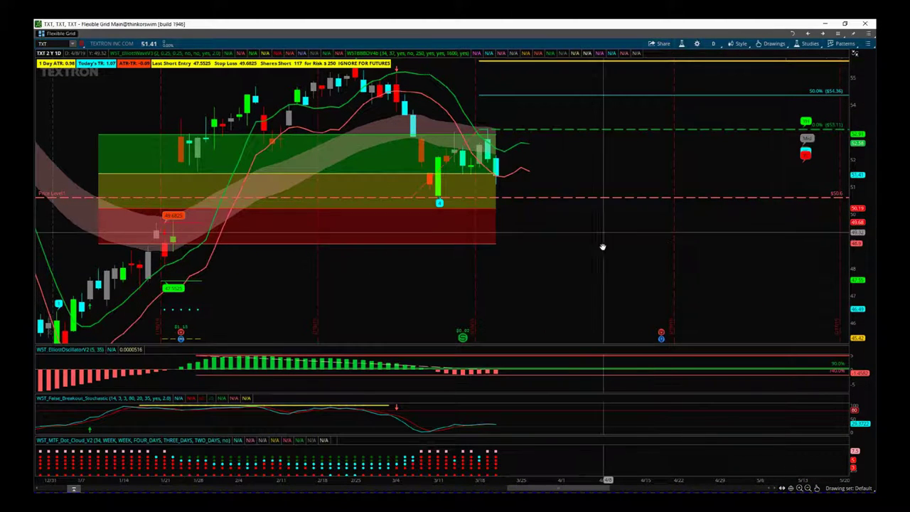
drag(593, 243, 572, 289)
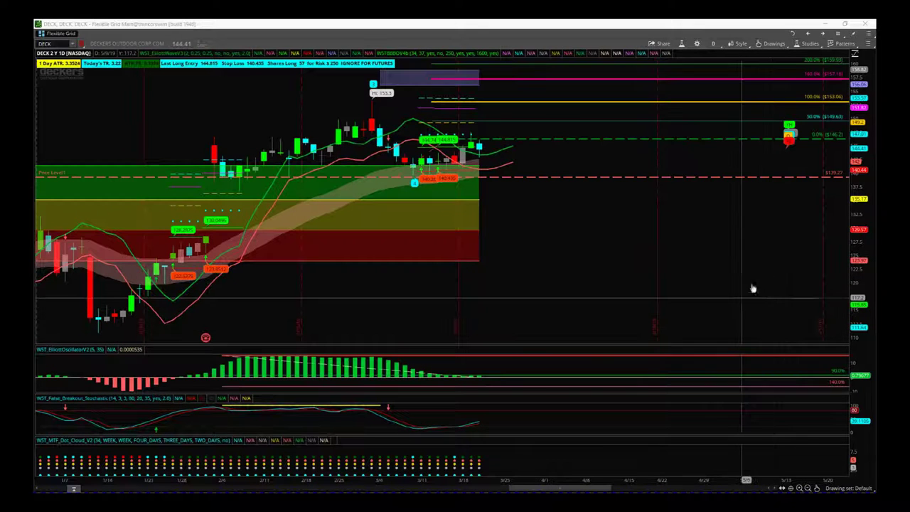
drag(863, 257, 861, 208)
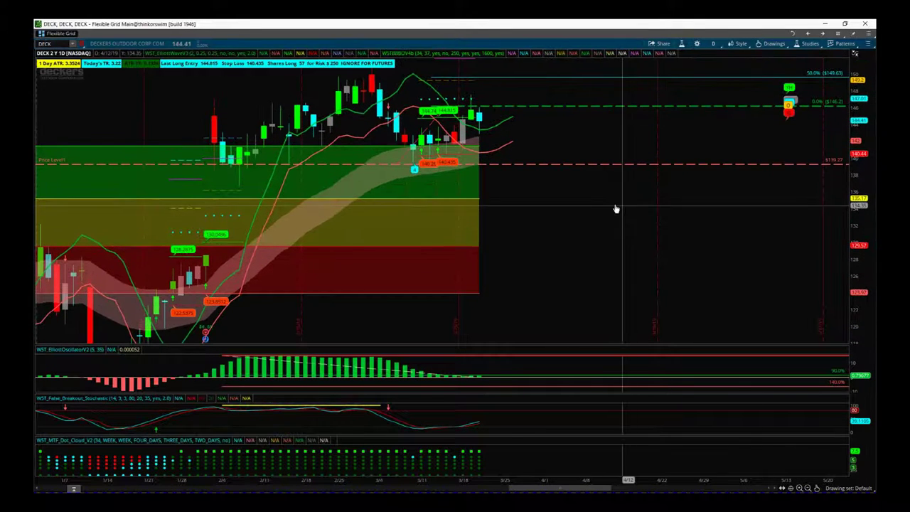
drag(615, 207, 579, 293)
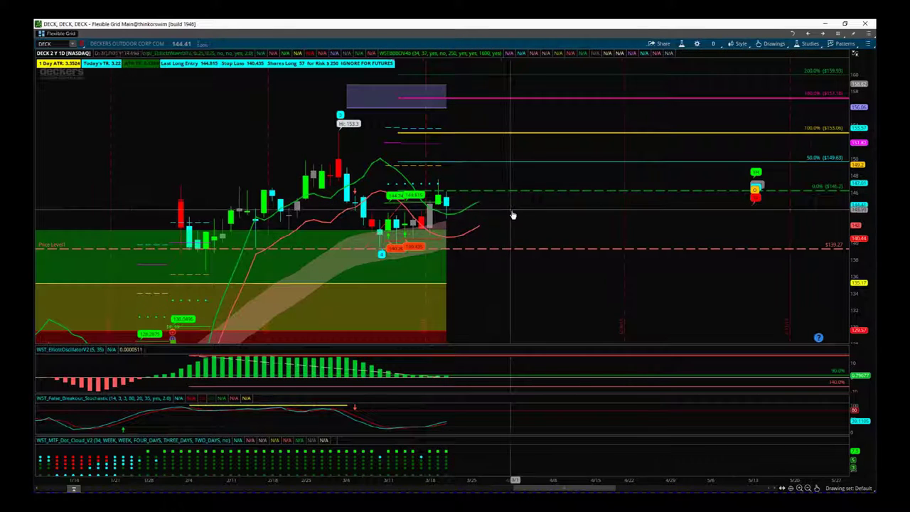
drag(513, 213, 562, 216)
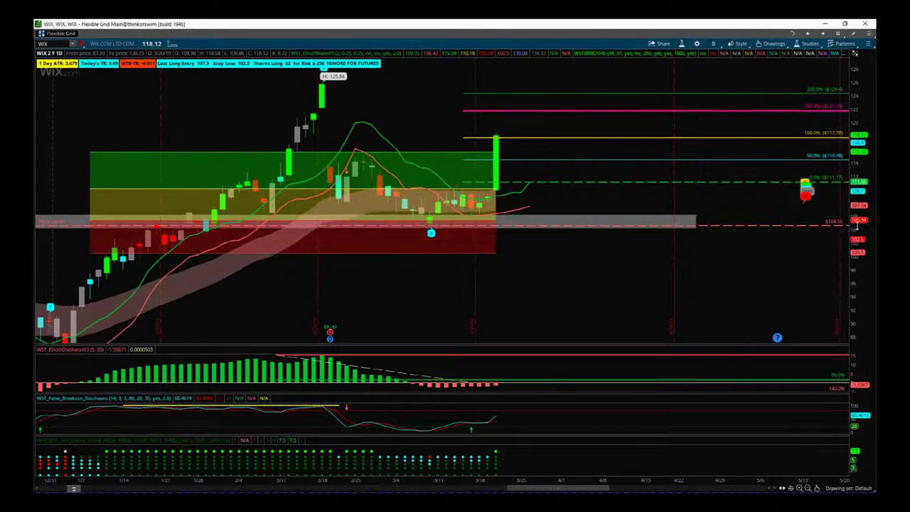
Step: Examine the WIX daily chart's large breakout candle against the 100% target, the grey support zone and the prior 125.84 high
scroll(561, 304, down, 2)
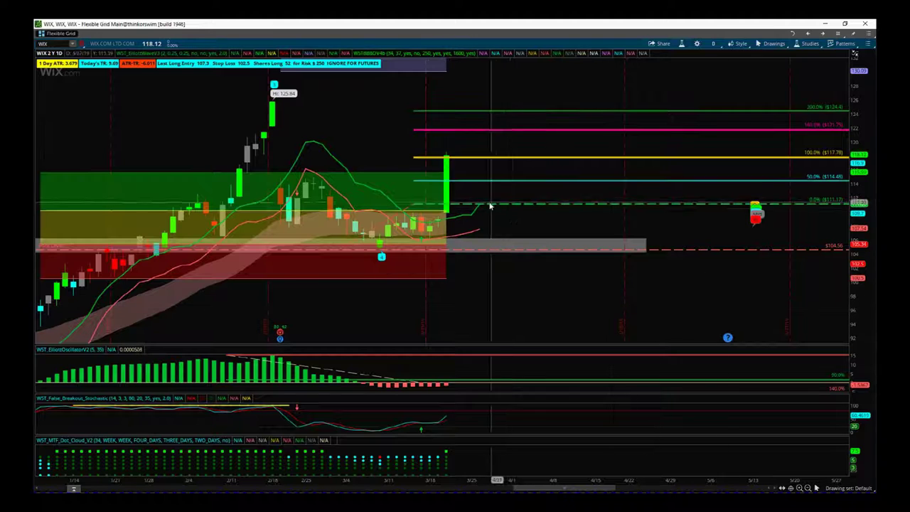
scroll(529, 242, down, 1)
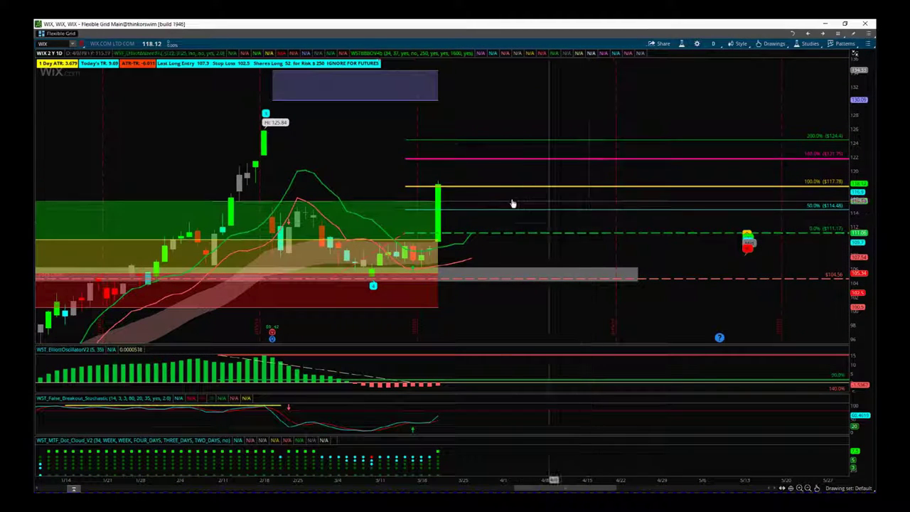
middle_click(470, 186)
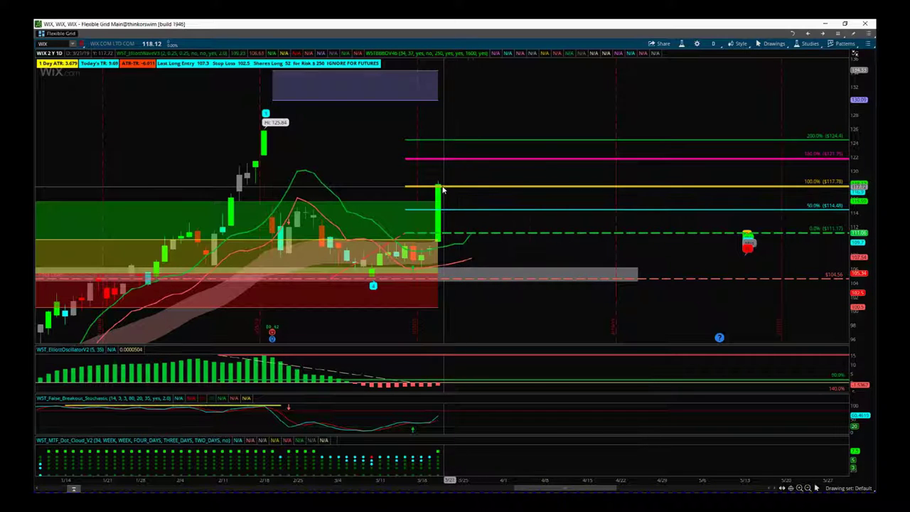
mouse_move(441, 189)
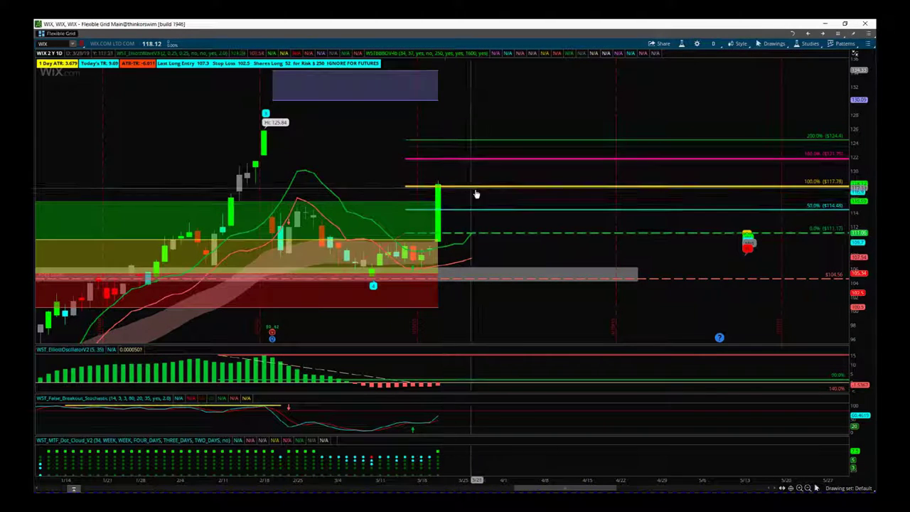
drag(492, 203, 481, 190)
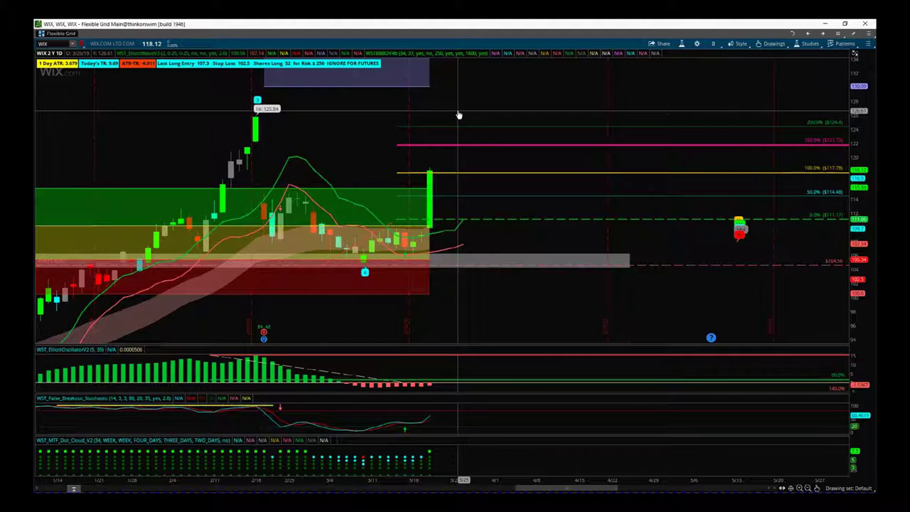
drag(457, 116, 504, 122)
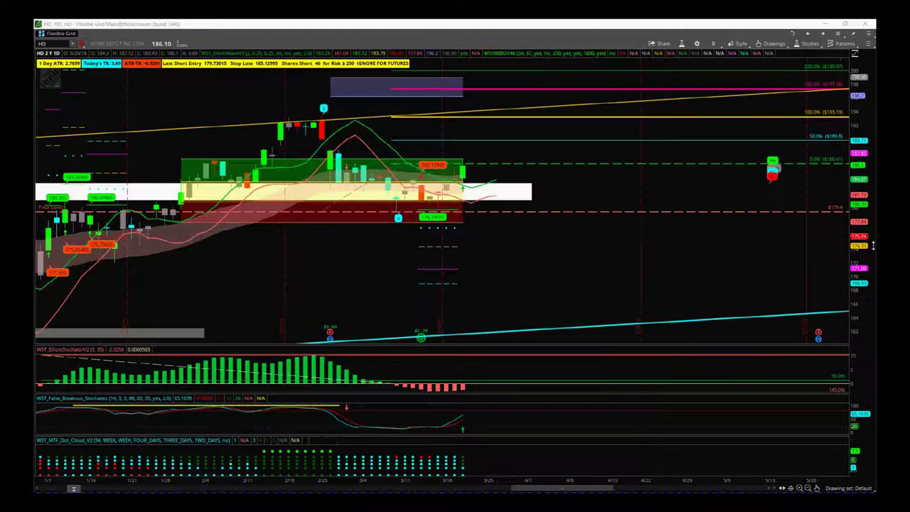
Step: Examine the HD daily chart's latest candles against the white support zone, the 0% level and the upside target levels
drag(866, 253, 865, 219)
drag(604, 253, 592, 293)
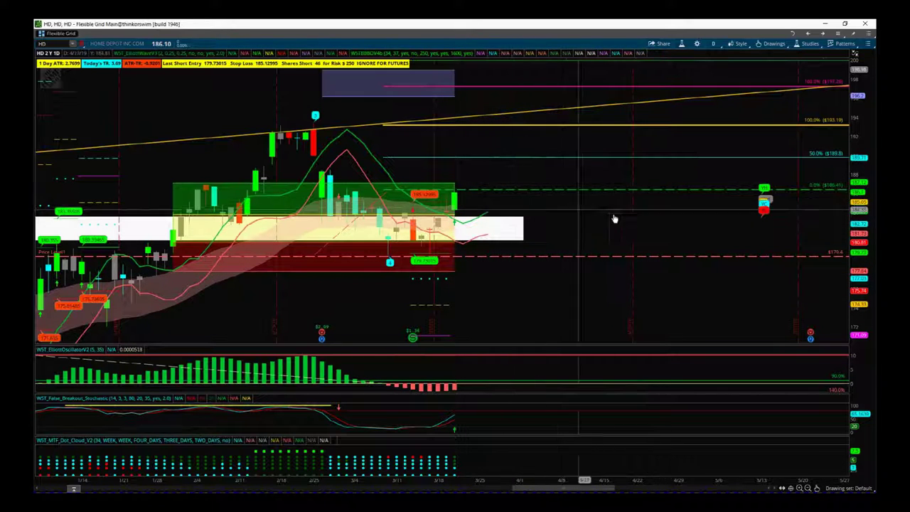
Step: Examine the HD, XEC and PRGO daily charts' latest candles against their retracement zones, 0% levels and target levels
drag(629, 217, 618, 240)
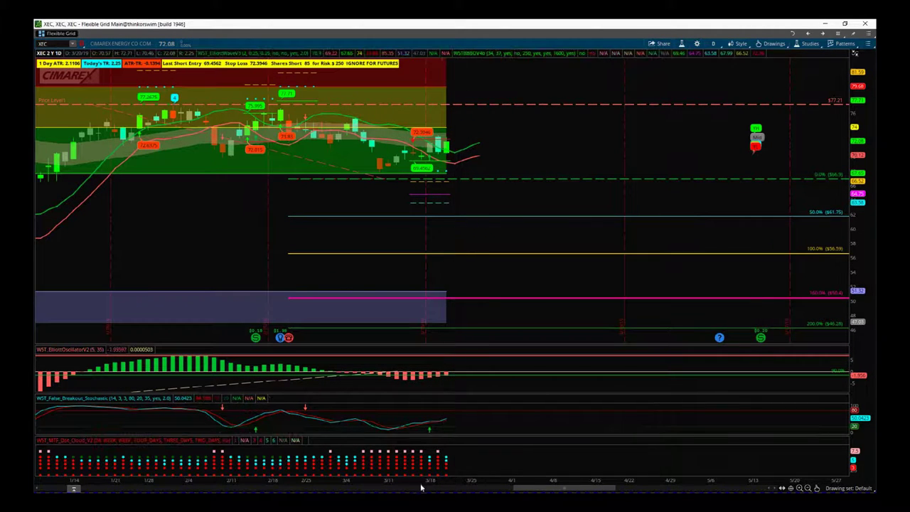
drag(413, 477, 430, 470)
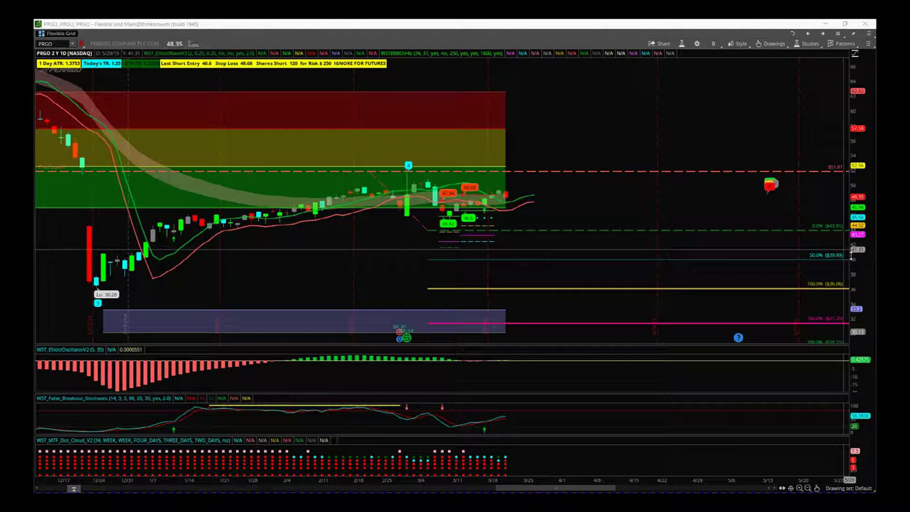
drag(863, 256, 862, 236)
drag(601, 211, 581, 172)
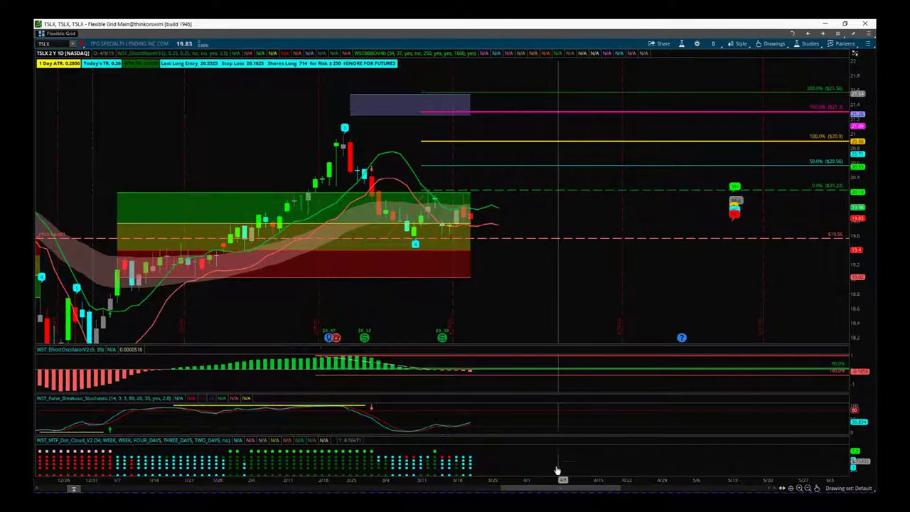
Step: Examine the TSLX and SAIC daily charts' pullbacks from wave 3 against the colored retracement zones and moving-average bands
drag(554, 481, 507, 481)
drag(502, 293, 597, 313)
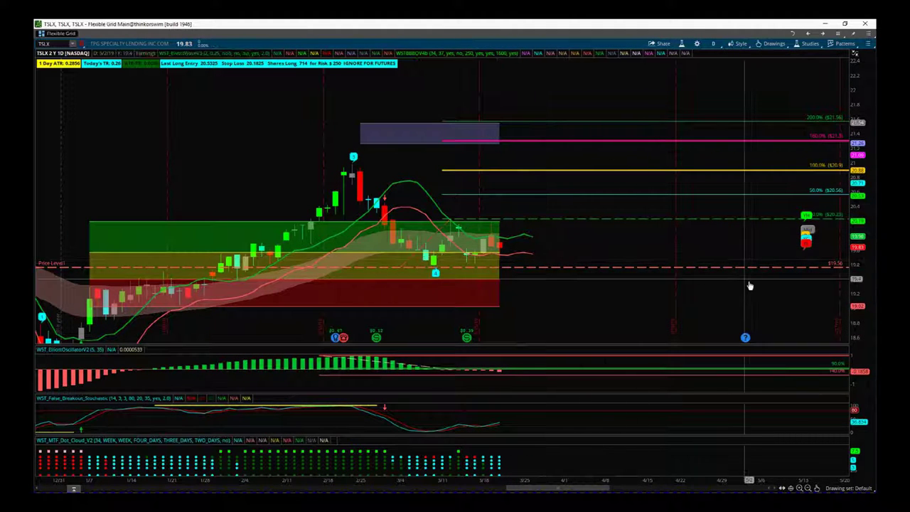
drag(741, 293, 705, 291)
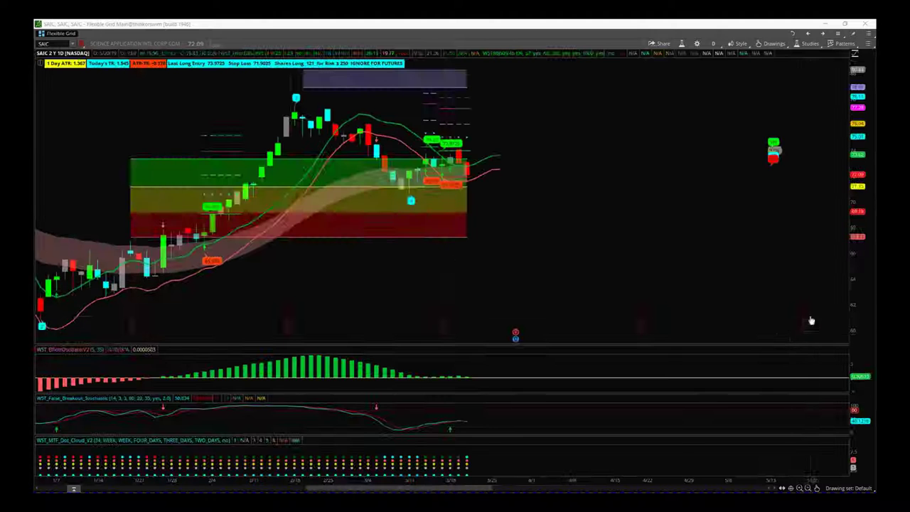
drag(861, 272, 857, 246)
drag(599, 257, 589, 298)
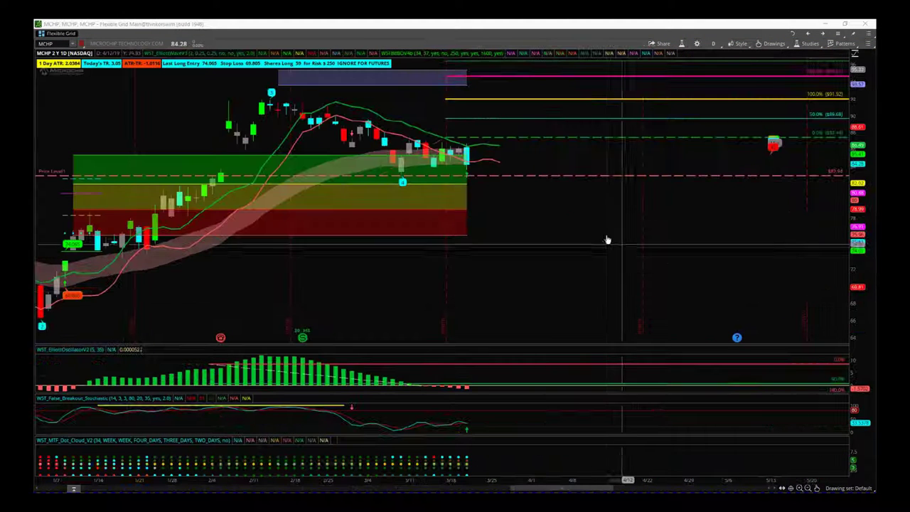
Step: Examine the MCHP and RUN daily charts' wave 4 pullbacks against the support zones, 0% trigger lines and upside target levels
drag(858, 242, 858, 195)
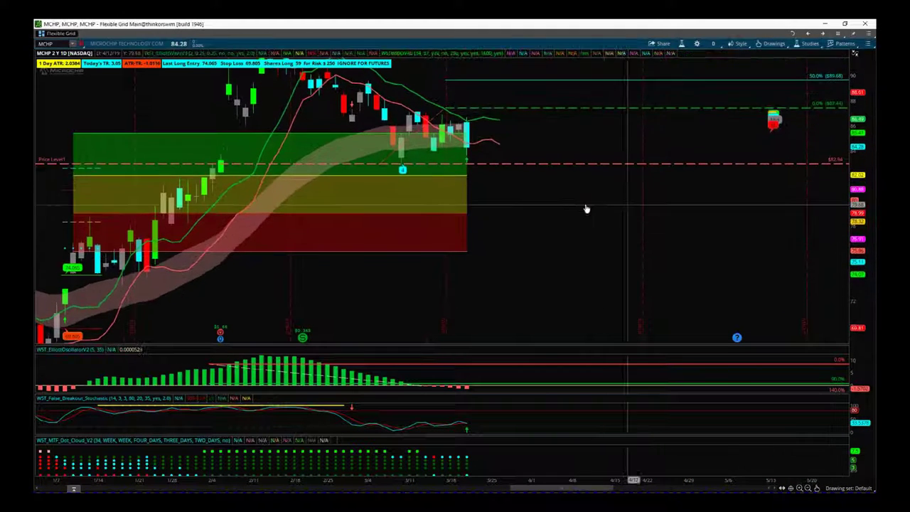
drag(562, 216, 490, 239)
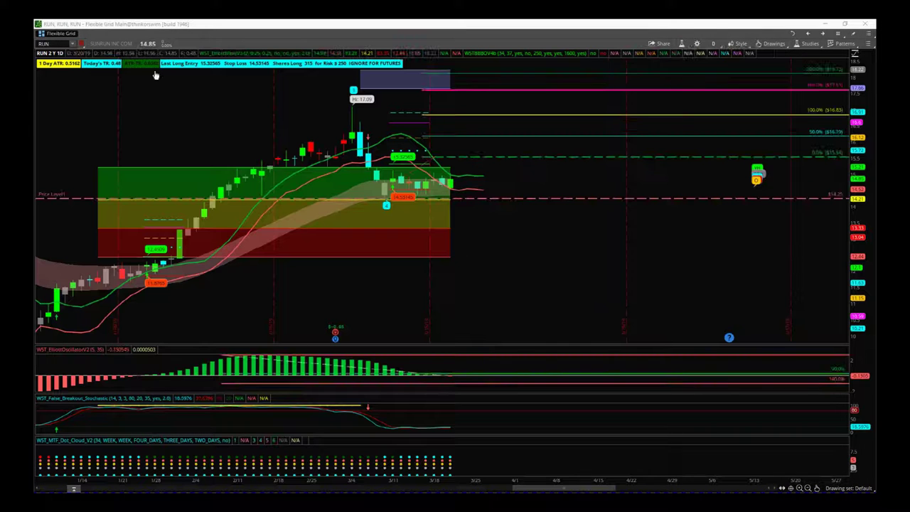
drag(858, 234, 858, 191)
drag(588, 261, 581, 283)
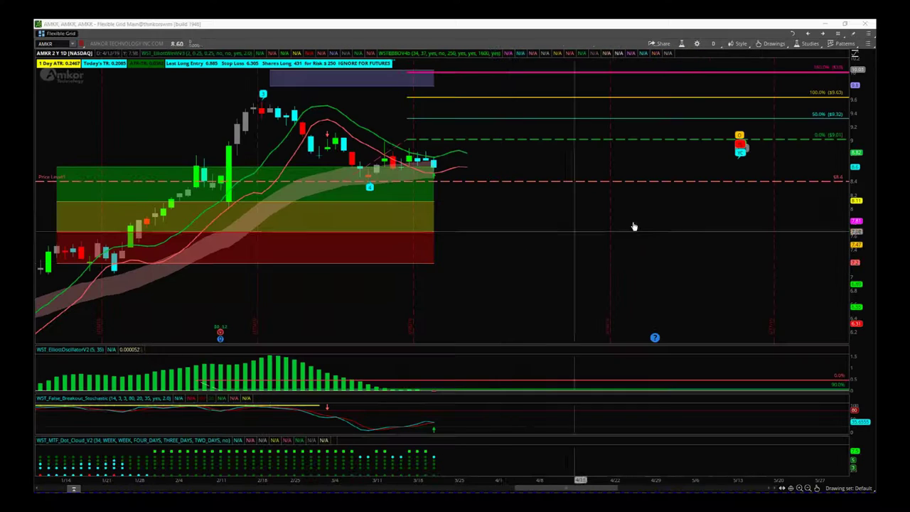
Step: Examine the AMKR and CW daily charts' wave 4 lows, upside targets and wave 5 zones, including CW's Elliott oscillator pullback
drag(855, 243, 843, 200)
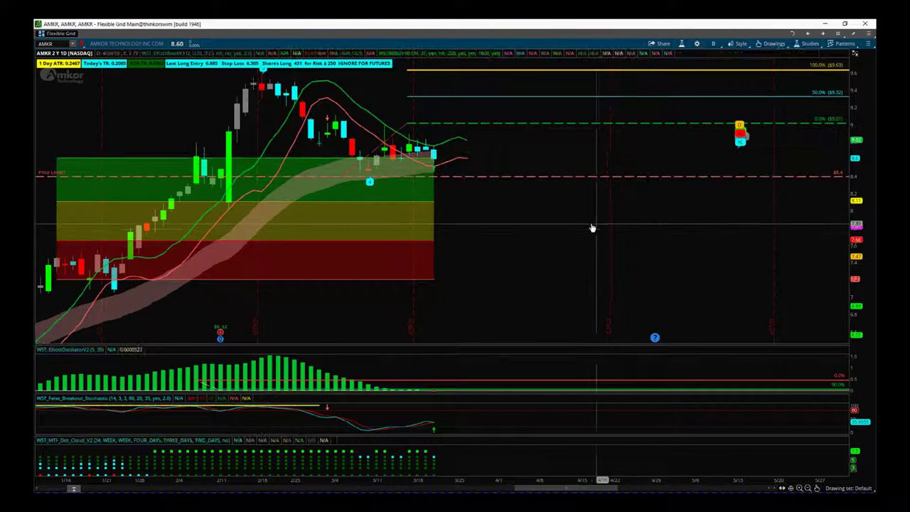
drag(592, 226, 568, 313)
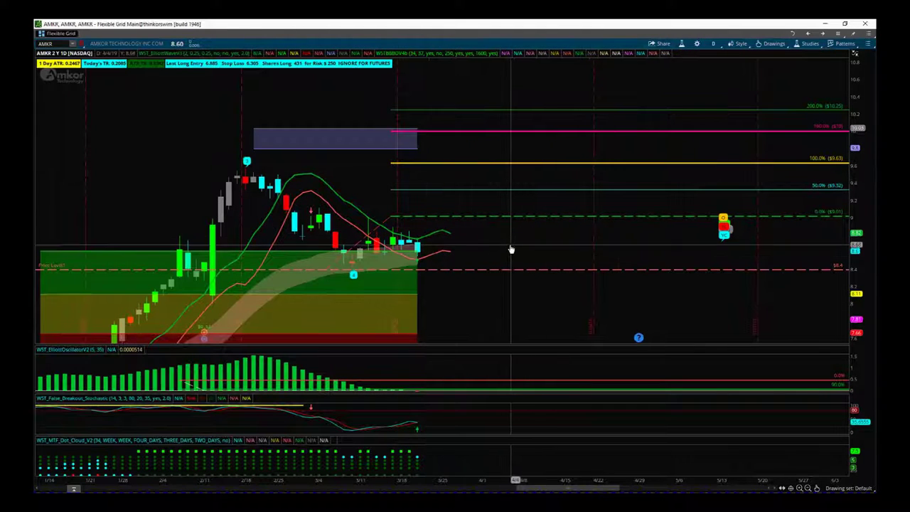
drag(513, 249, 521, 235)
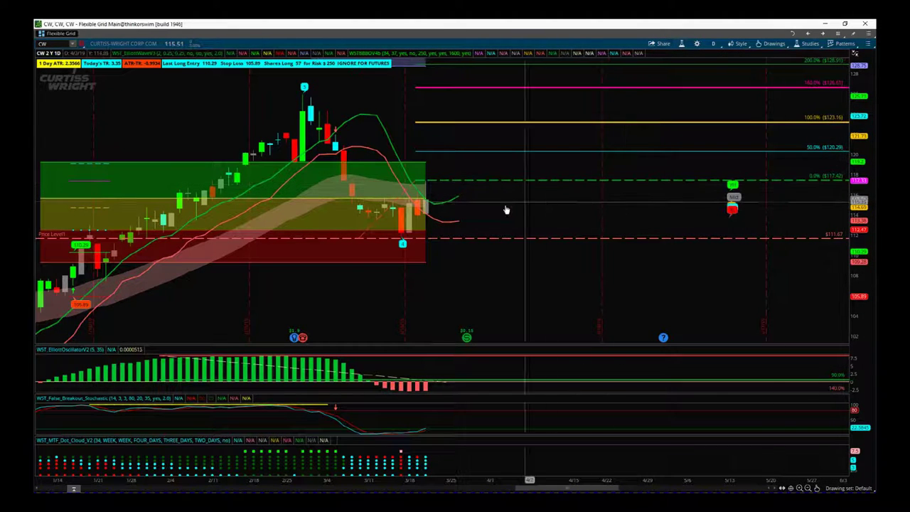
drag(504, 207, 501, 240)
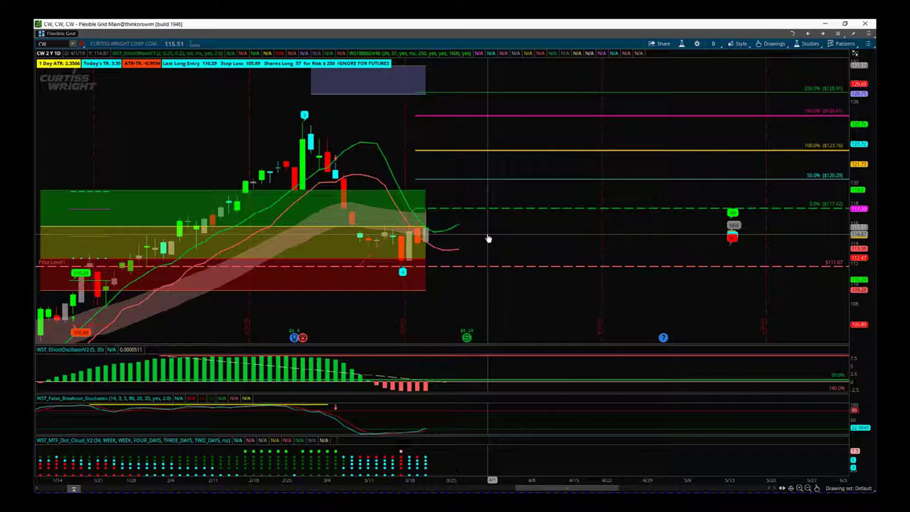
drag(856, 370, 858, 383)
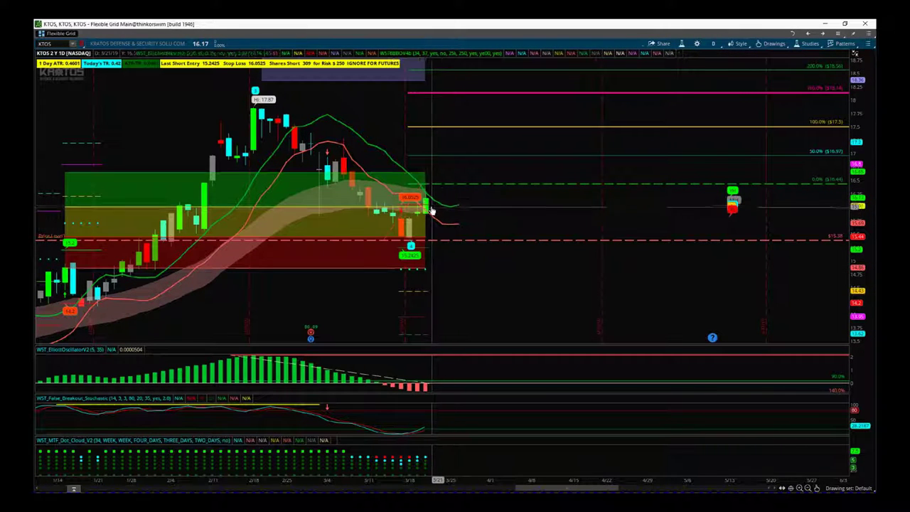
Step: Examine the KTOS, TSEM and JBL daily charts' recent candles against their wave 4 lows, retracement zones and upside target levels
drag(510, 207, 568, 209)
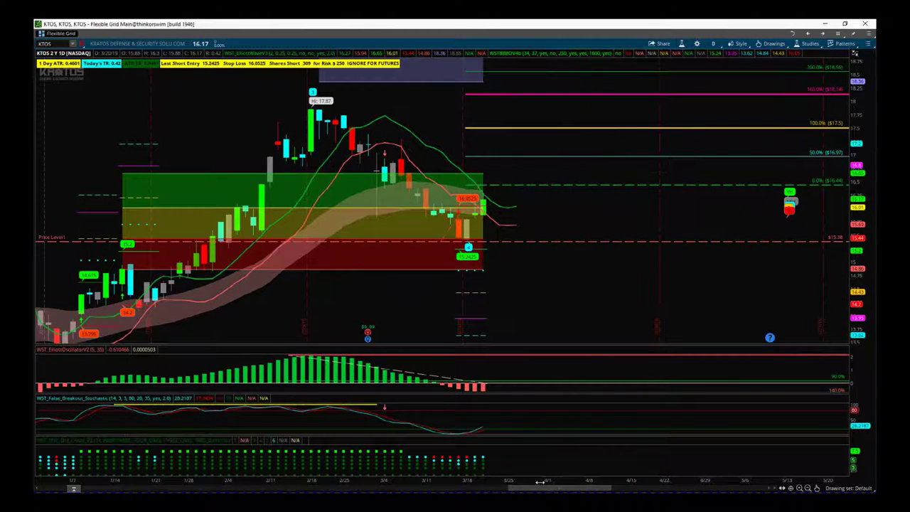
drag(541, 483, 497, 480)
drag(469, 277, 489, 284)
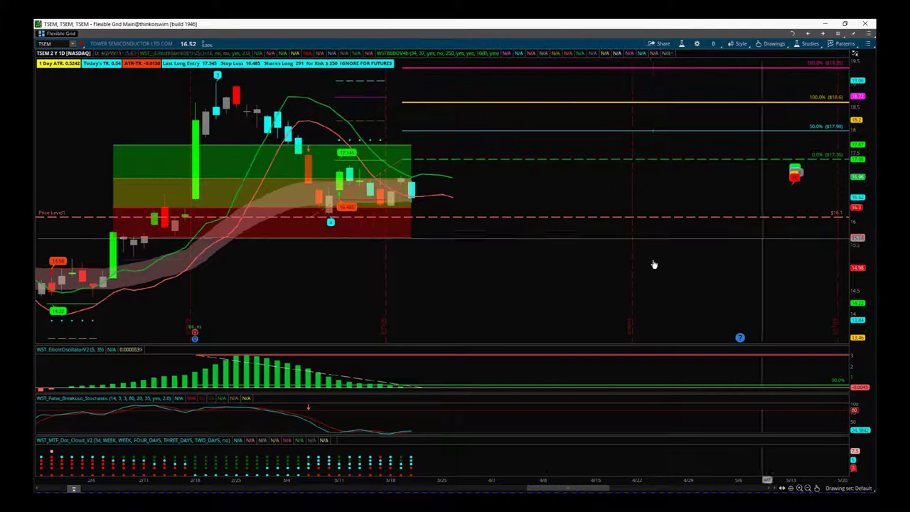
drag(545, 276, 531, 300)
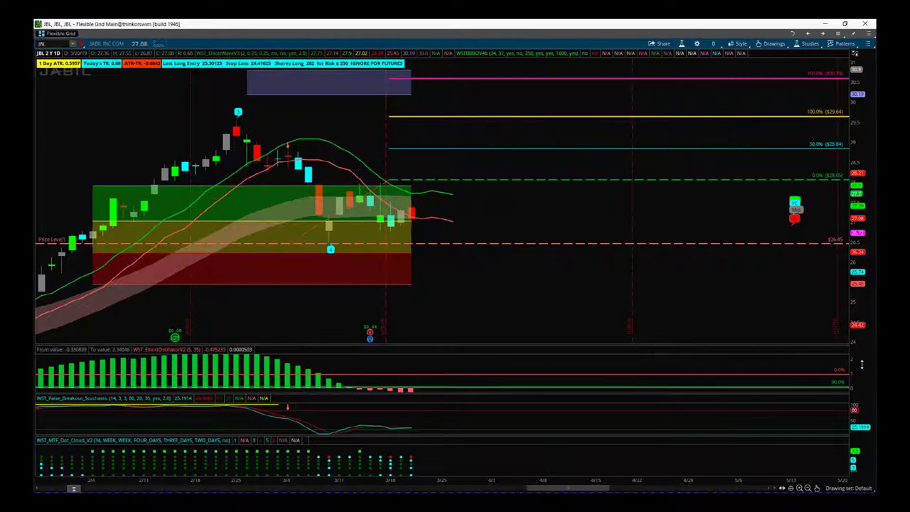
drag(514, 294, 595, 315)
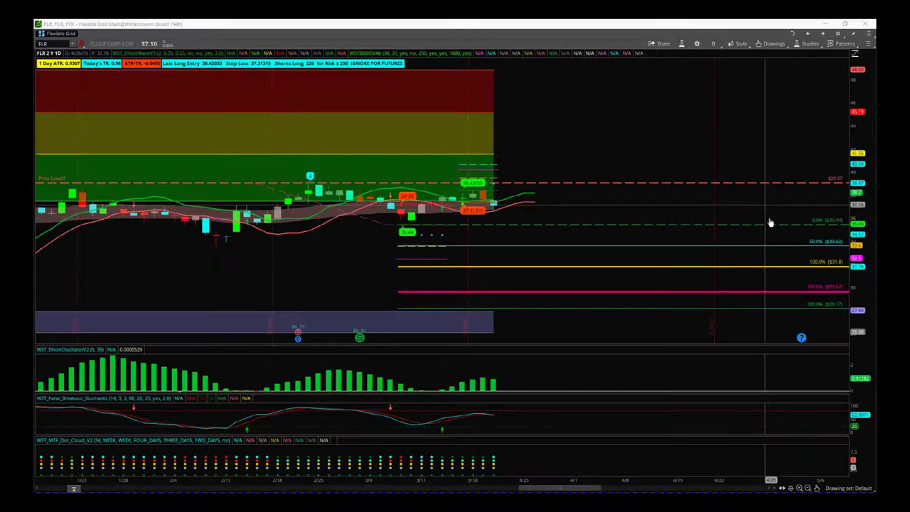
Step: Examine the FLR daily chart's recent candles against the wave 4 high, the green retracement zone and the downside target levels
drag(862, 251, 861, 213)
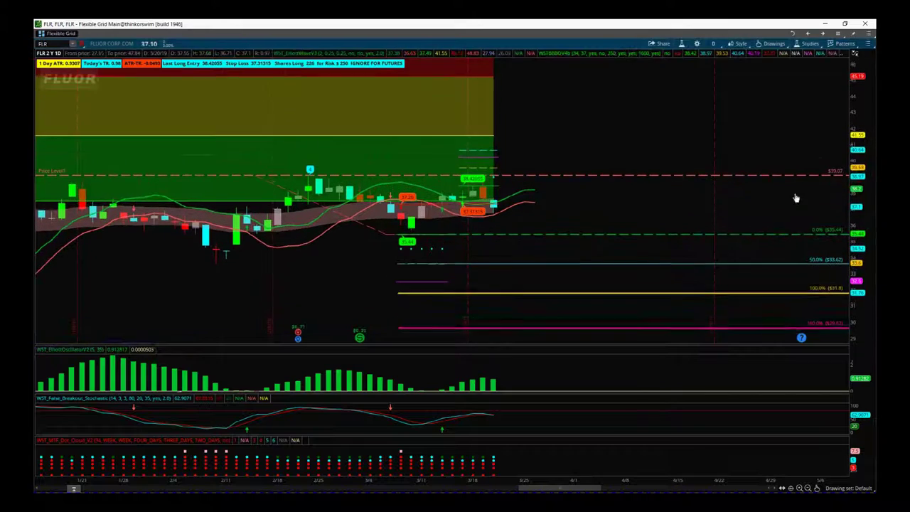
drag(671, 153, 630, 124)
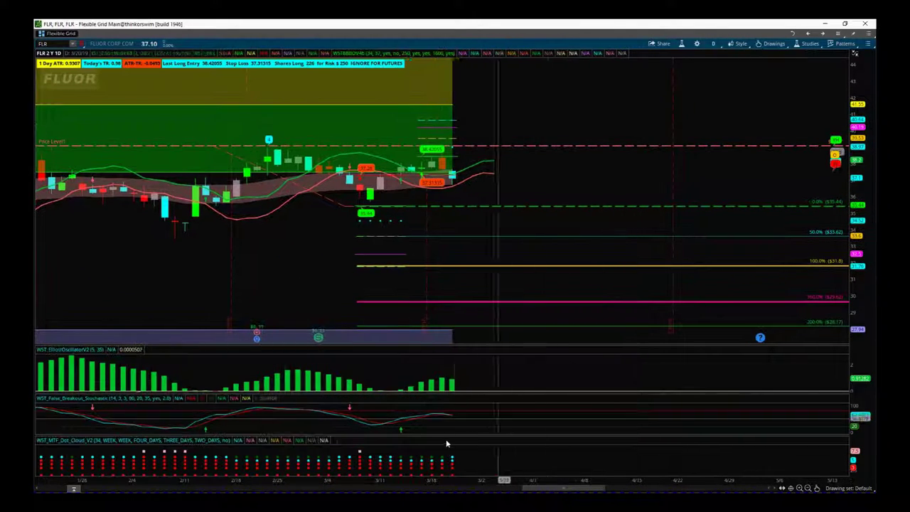
drag(385, 479, 434, 476)
drag(425, 300, 392, 266)
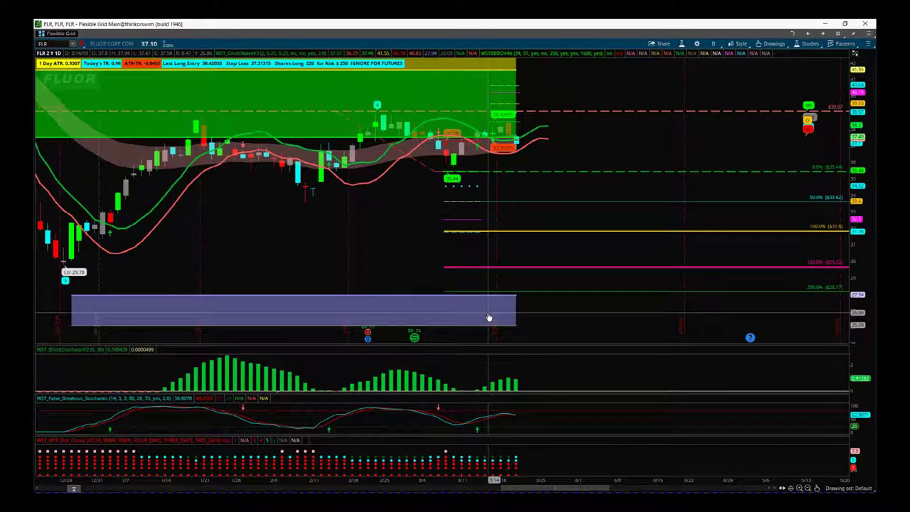
drag(410, 240, 396, 244)
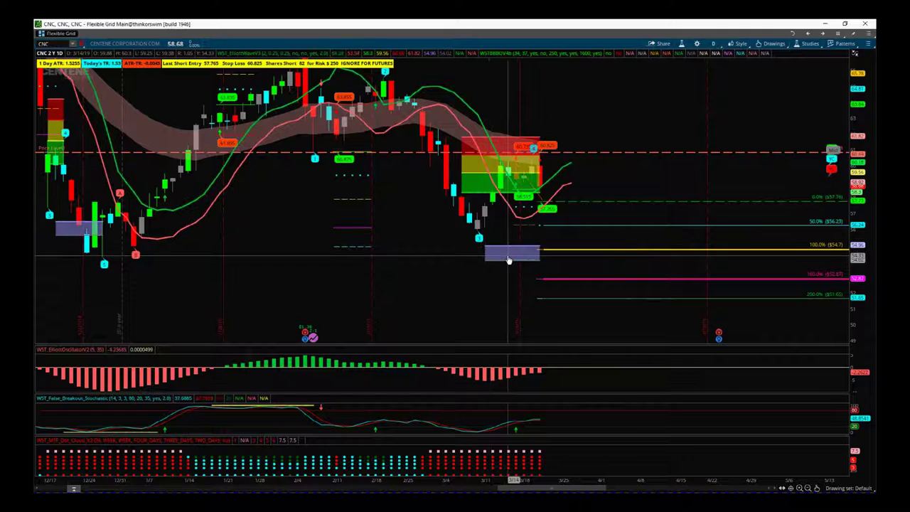
Step: Examine the CNC daily chart's latest red candle against the wave 4 high, the short entry and the 0% level
drag(578, 480, 535, 475)
drag(518, 195, 529, 193)
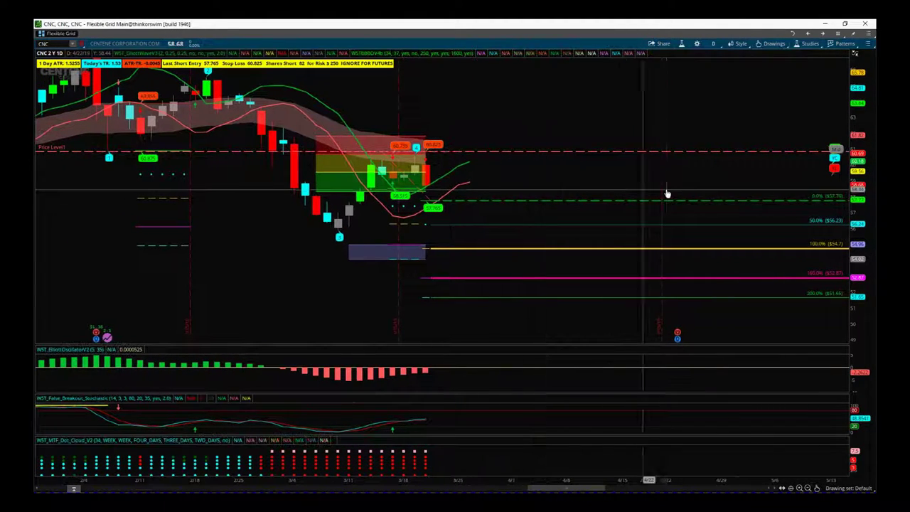
drag(865, 262, 845, 219)
drag(581, 183, 715, 183)
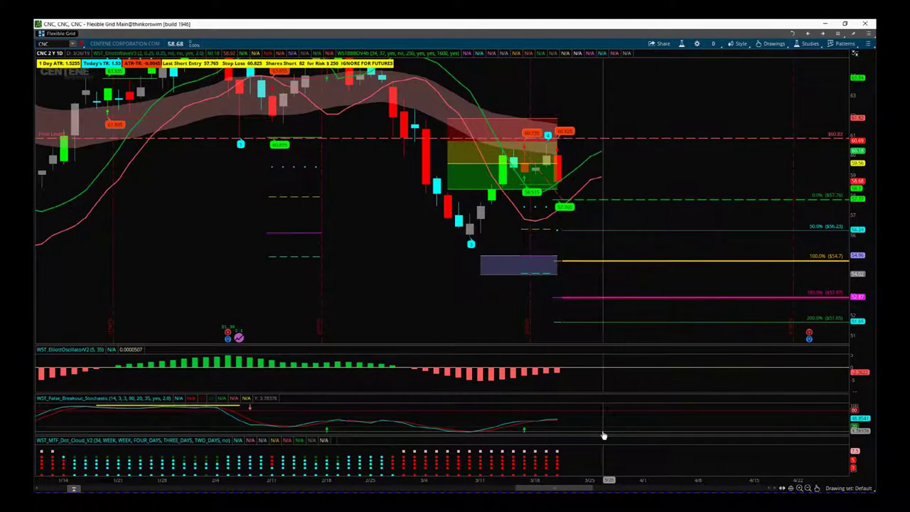
drag(590, 480, 526, 481)
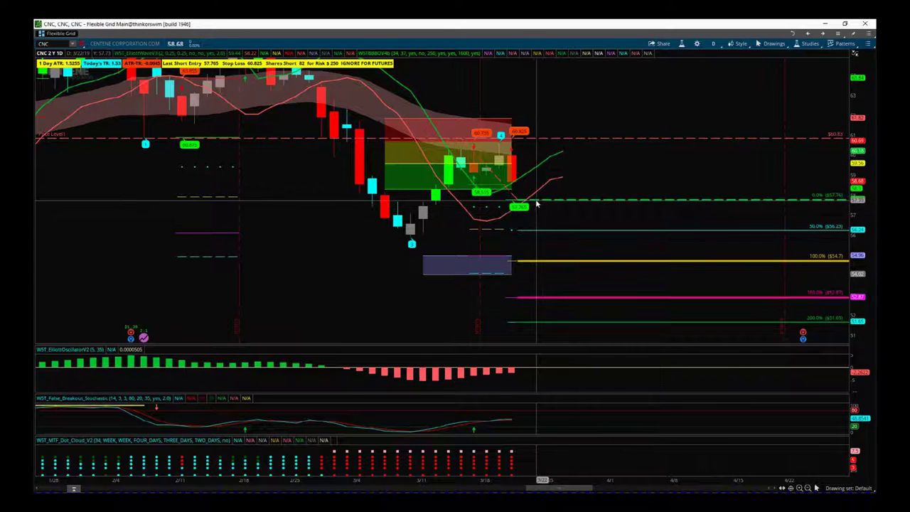
mouse_move(539, 203)
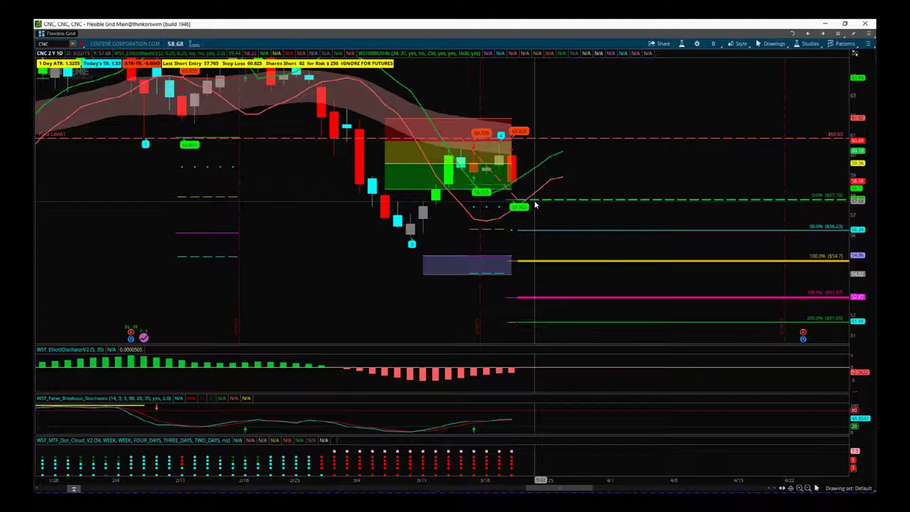
Step: Compare the CNC daily chart's downside targets and blue wave 5 zone with the late-December wave lows
drag(473, 305, 465, 241)
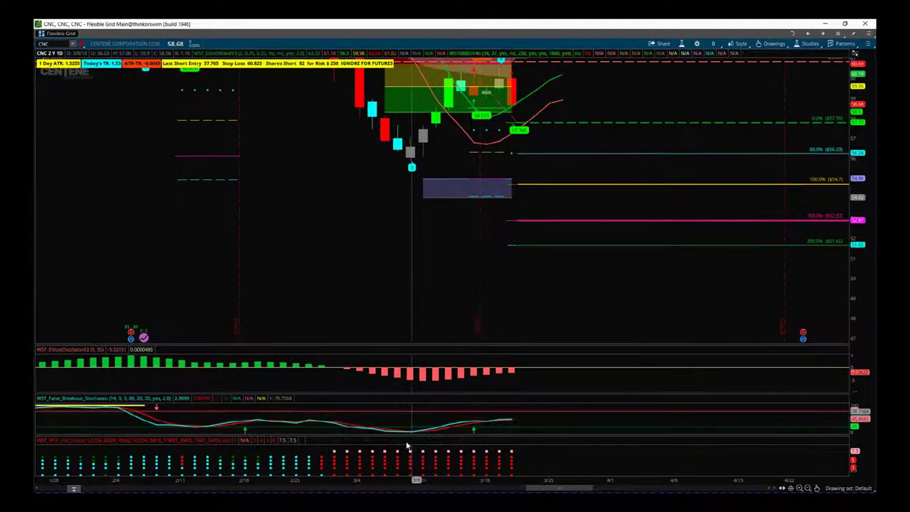
drag(374, 479, 490, 481)
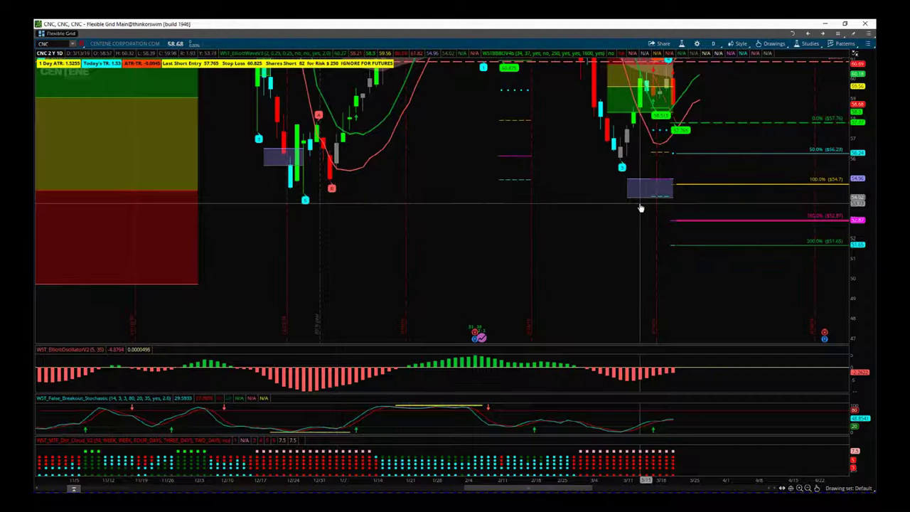
drag(859, 195, 858, 231)
drag(775, 279, 554, 313)
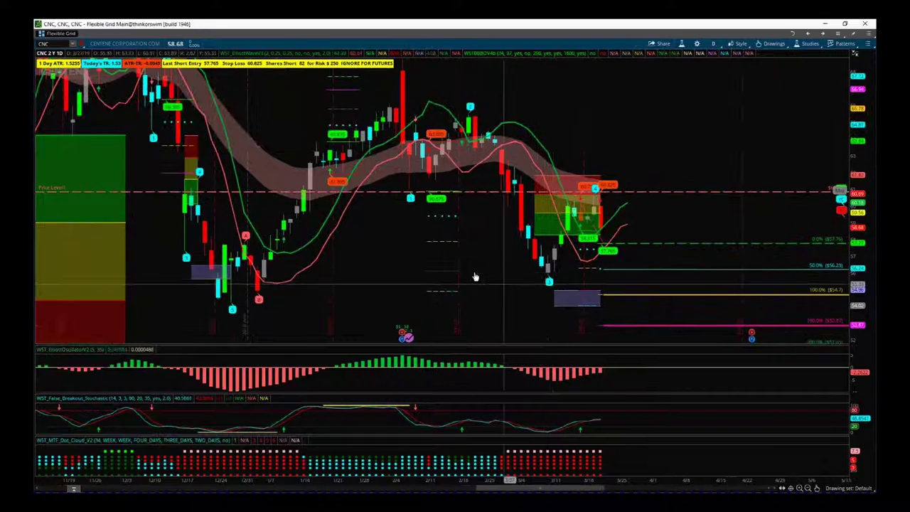
drag(670, 162, 690, 132)
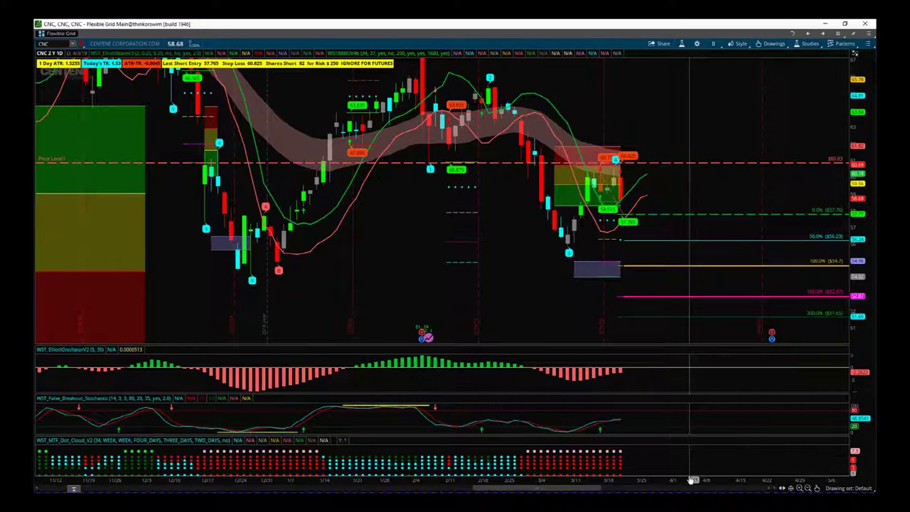
drag(693, 480, 621, 472)
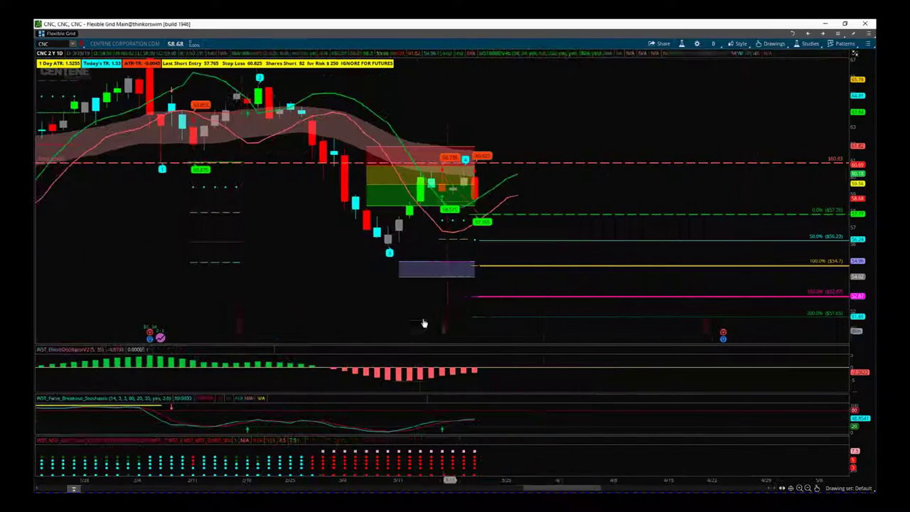
drag(423, 319, 456, 291)
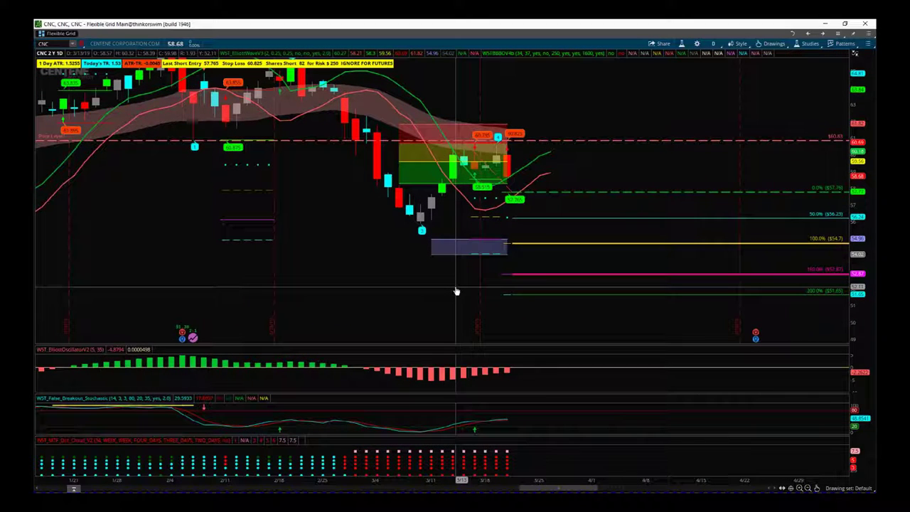